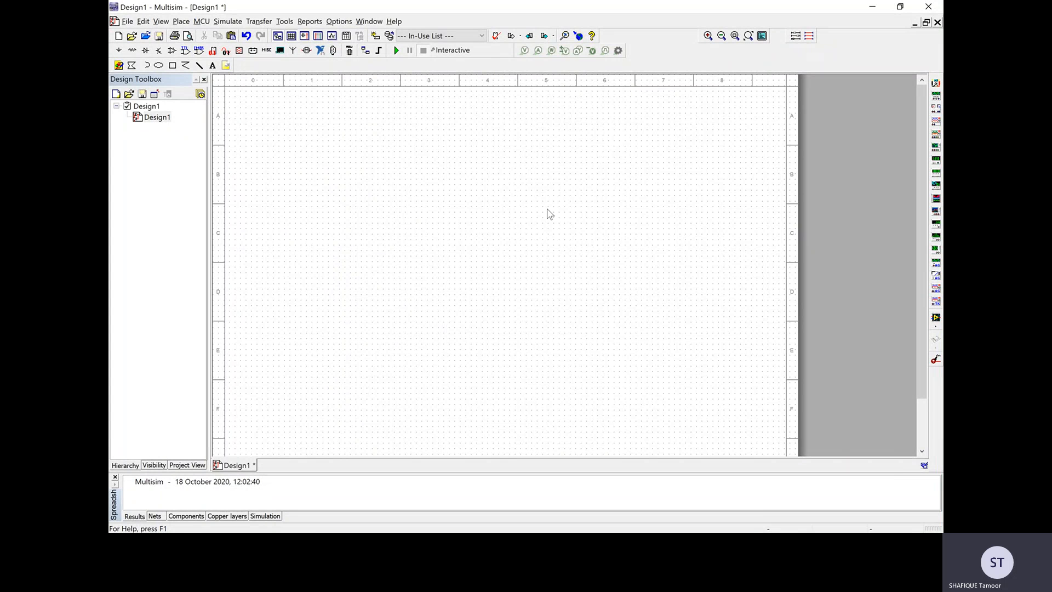
# Open the component selection dialog for the empty schematic and check the available databases and component groups
pyautogui.rightClick(370, 162)
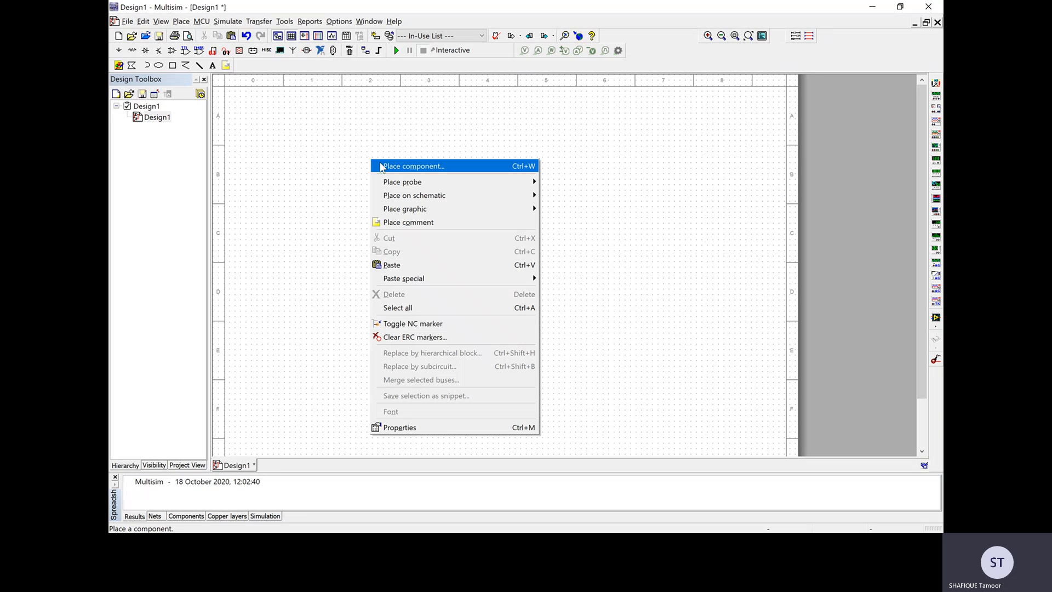
pyautogui.click(382, 167)
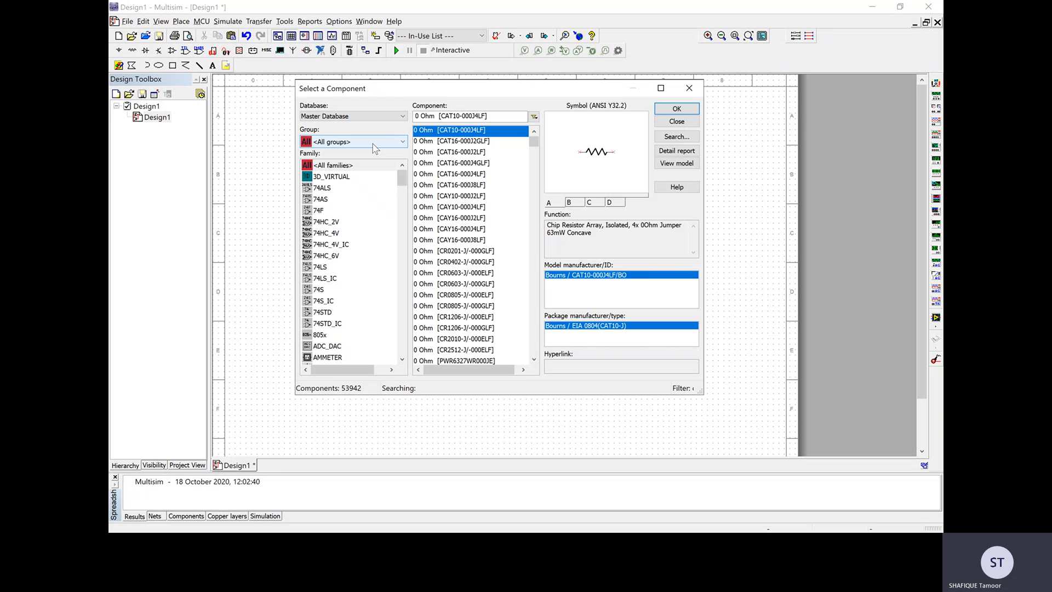
pyautogui.click(330, 117)
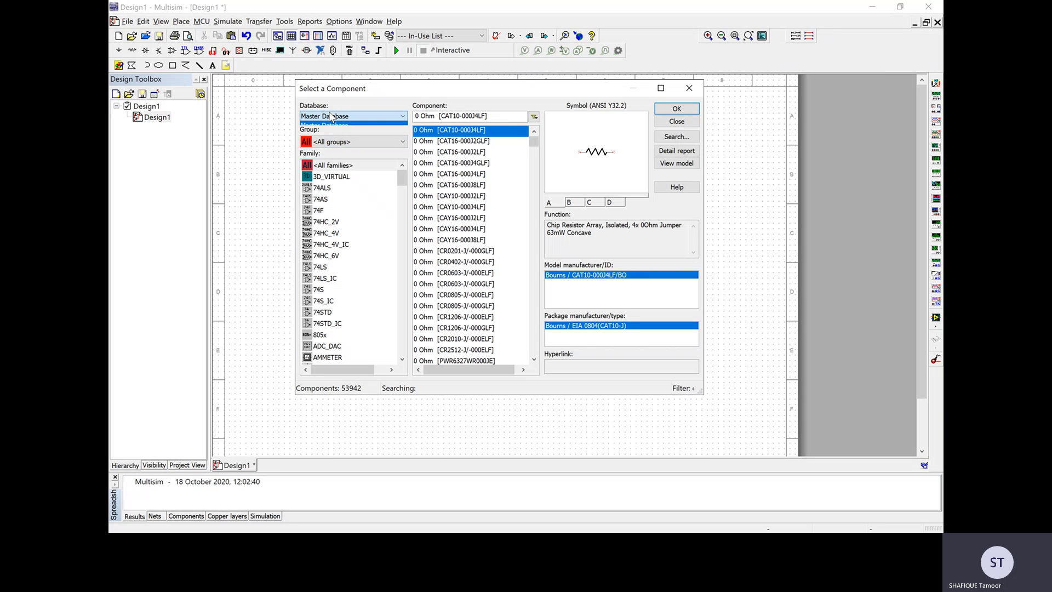
pyautogui.click(331, 116)
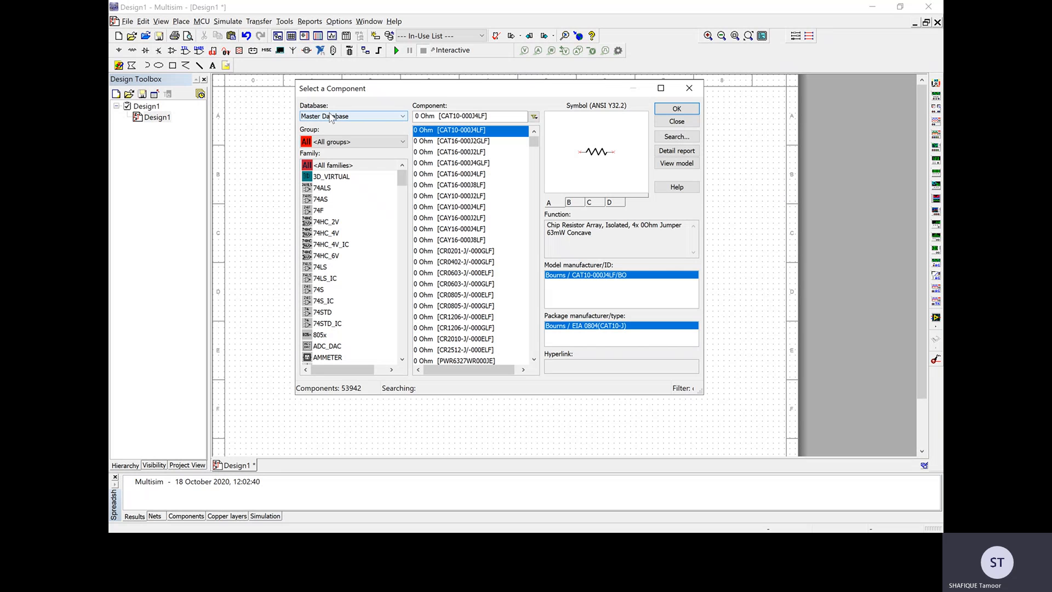
pyautogui.click(335, 143)
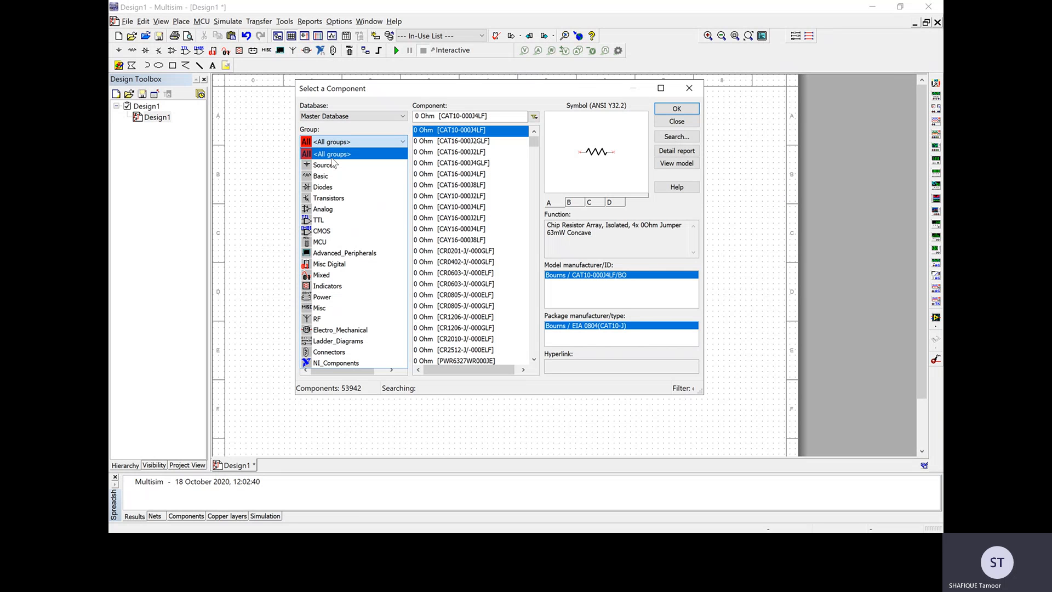
pyautogui.click(390, 148)
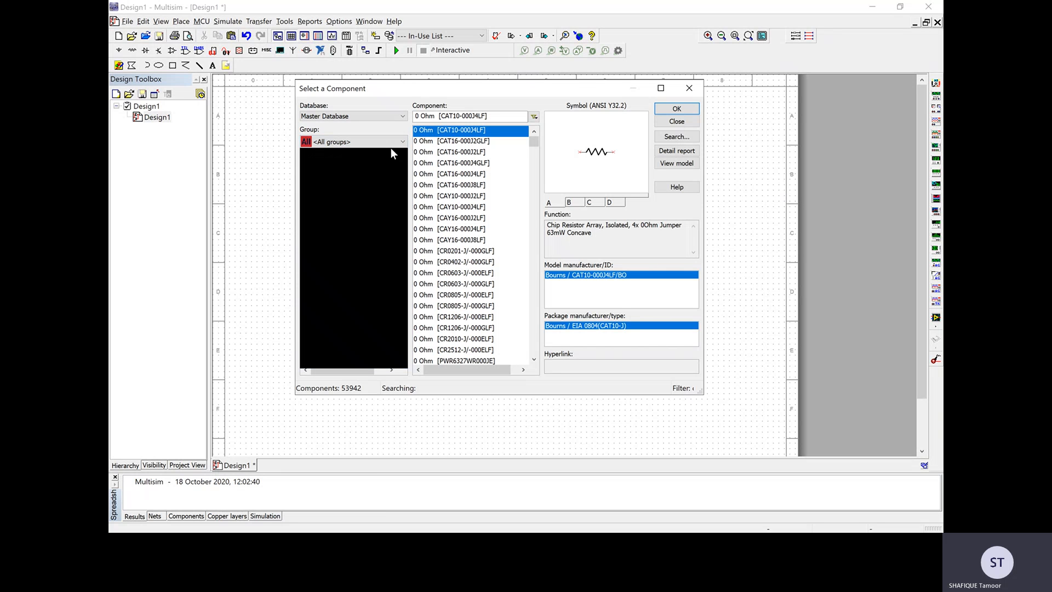
# Search the Master Database for "resistor" and place a RESISTOR_RATED component in the upper middle of the schematic
pyautogui.click(485, 116)
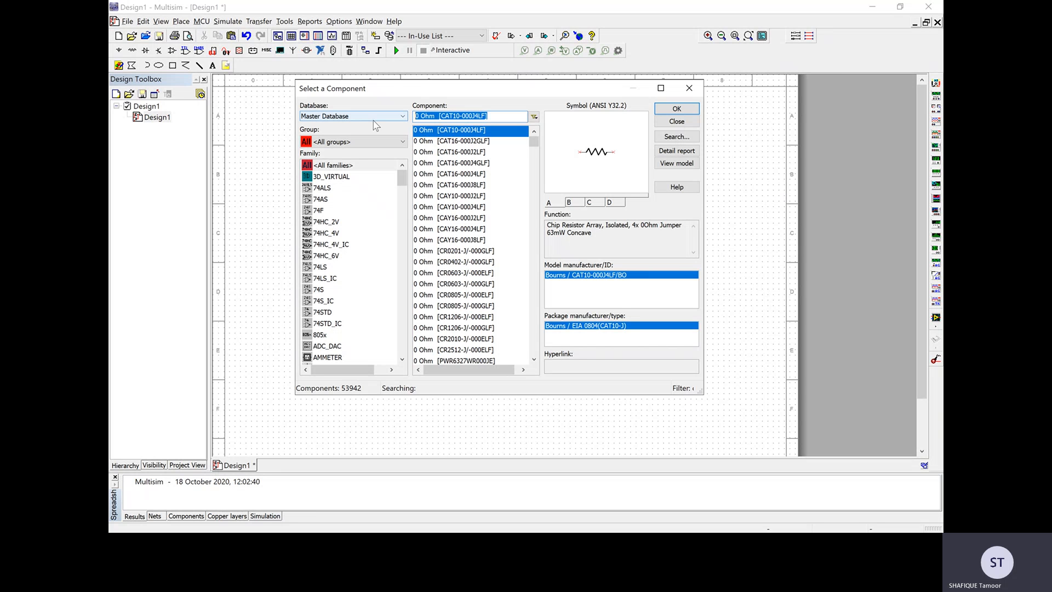
pyautogui.press('BackSpace')
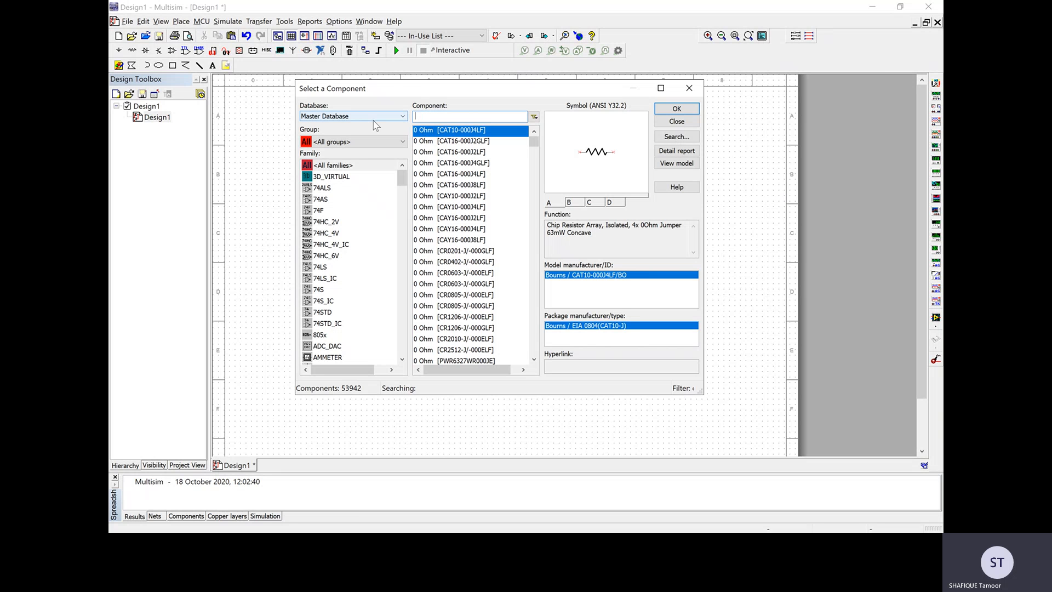
pyautogui.write('resi')
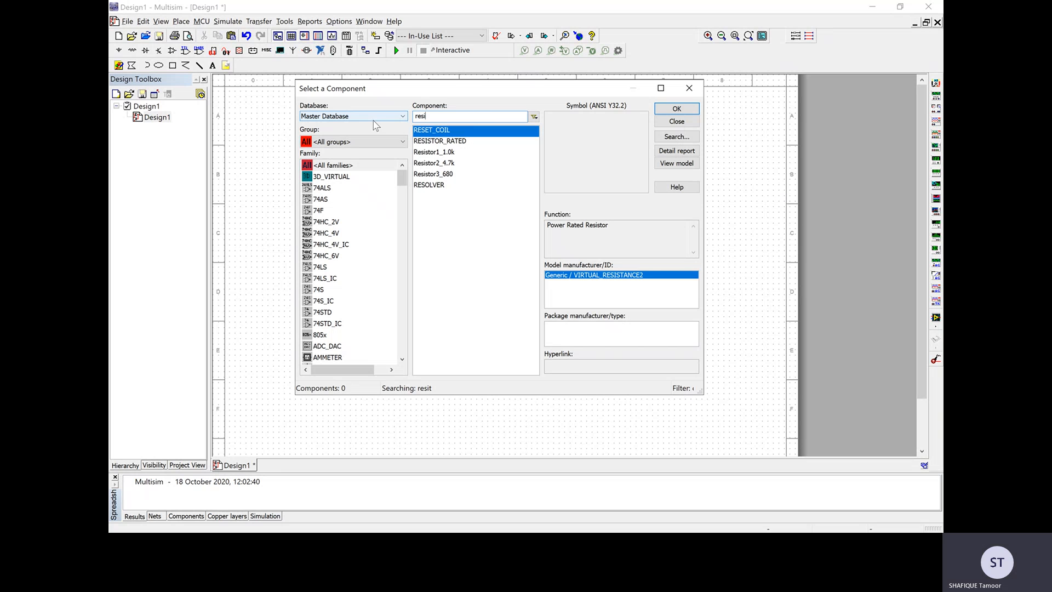
pyautogui.write('stor')
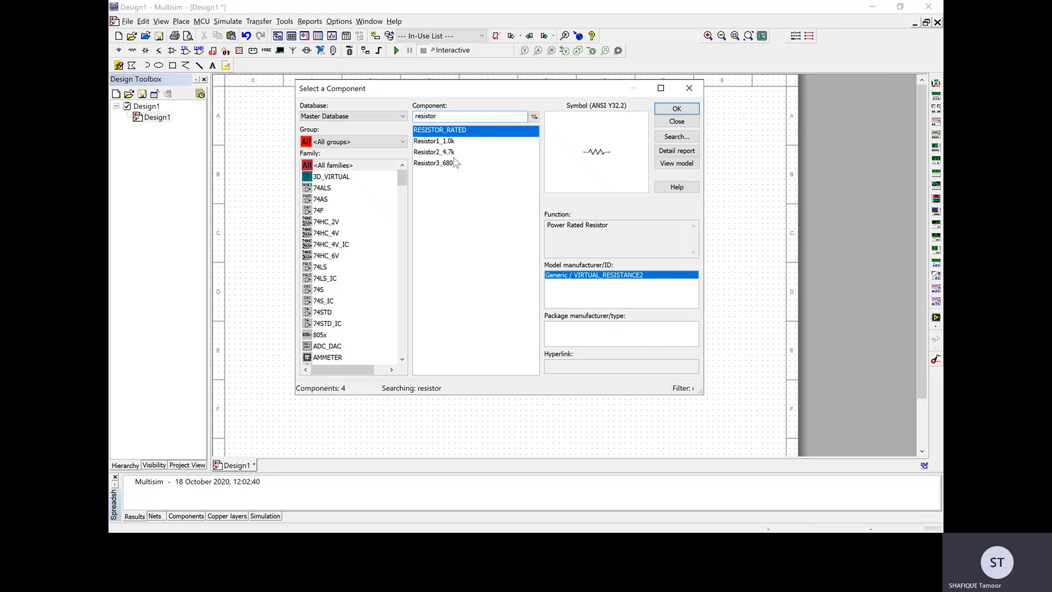
pyautogui.doubleClick(460, 117)
pyautogui.click(677, 108)
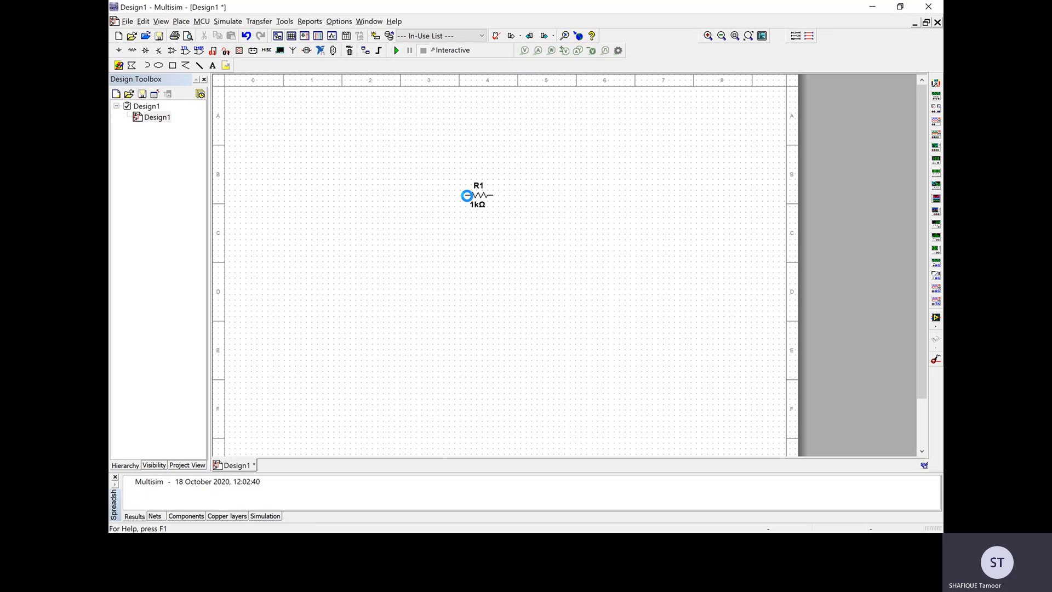
pyautogui.click(469, 200)
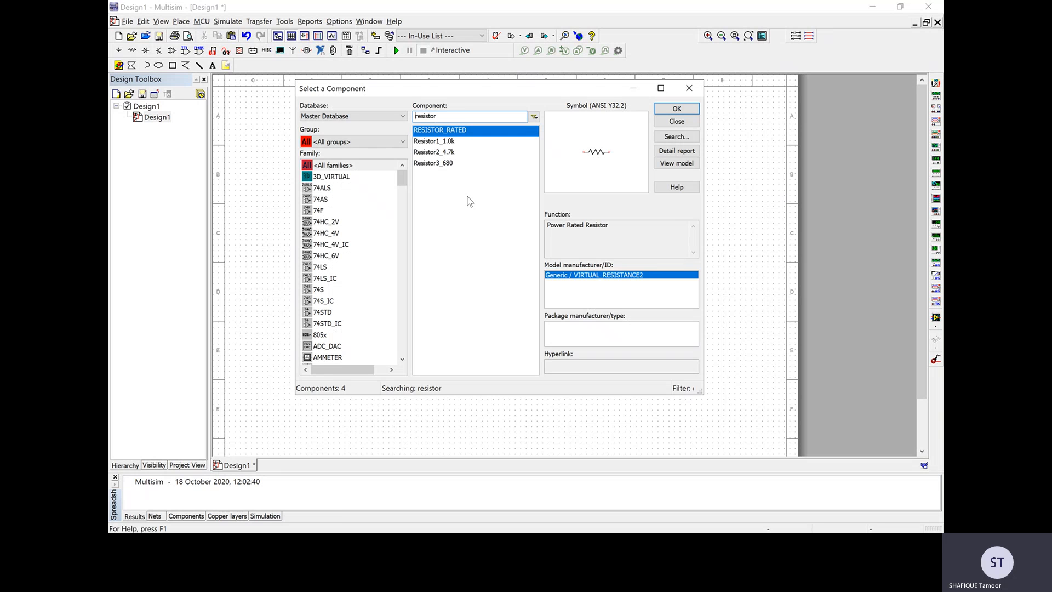
# Search for "inductor" and place an INDUCTOR_RATED component on the schematic to the right of resistor R1
pyautogui.moveTo(438, 116); pyautogui.dragTo(368, 121)
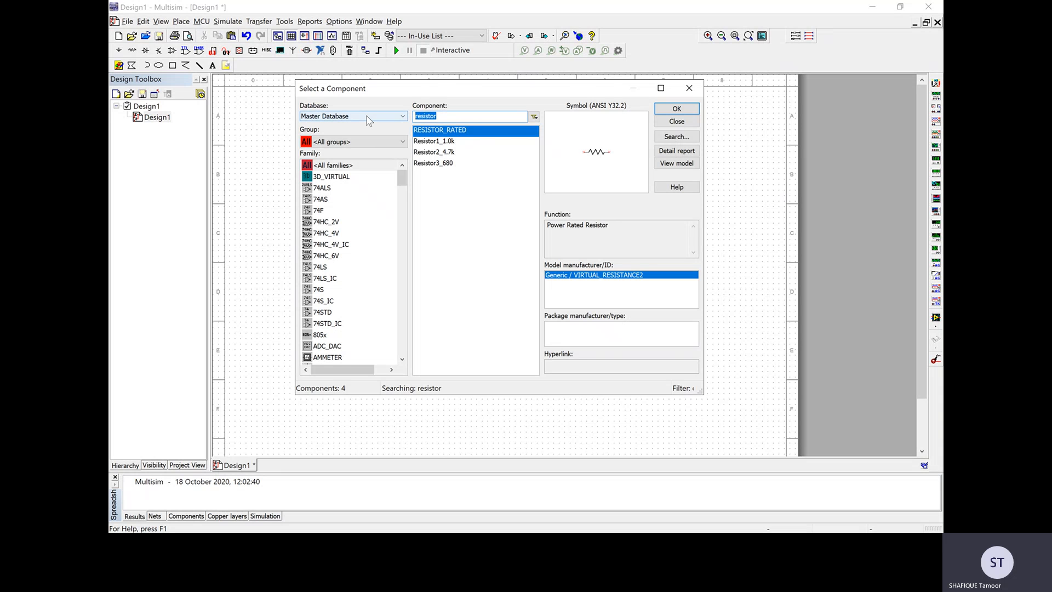
pyautogui.write('inductor')
pyautogui.click(455, 142)
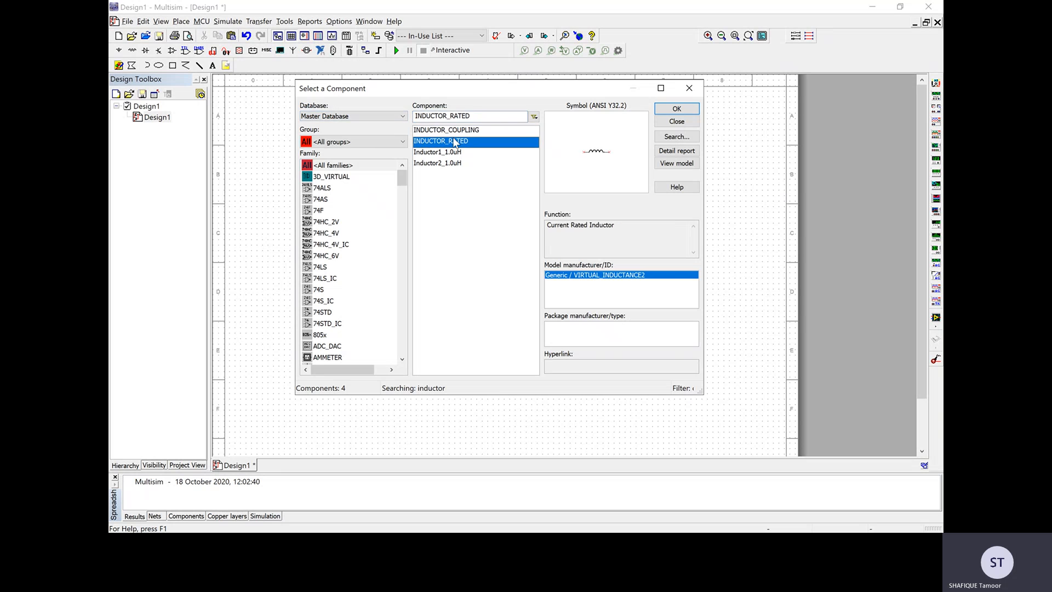
pyautogui.click(675, 110)
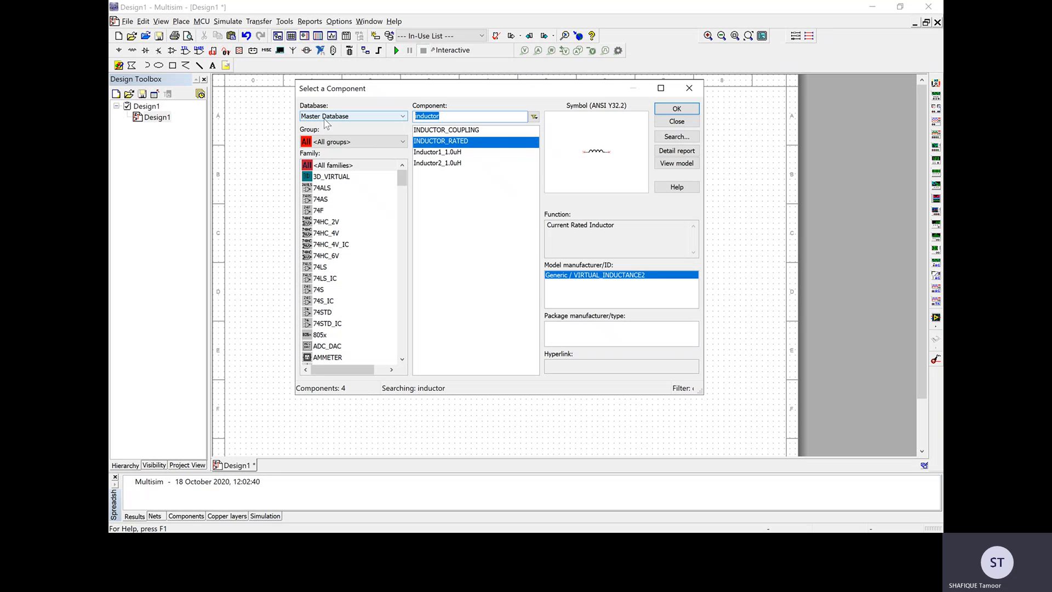
# Search for "capacitor" and place a CAPACITOR_RATED component on the schematic to the right of inductor L1
pyautogui.write('capac')
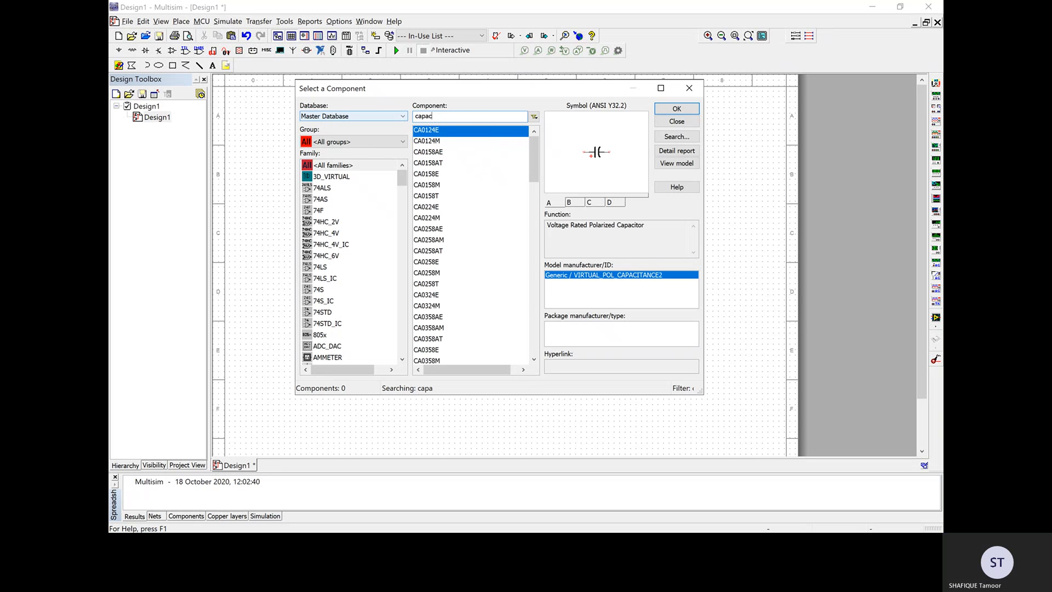
pyautogui.write('itor')
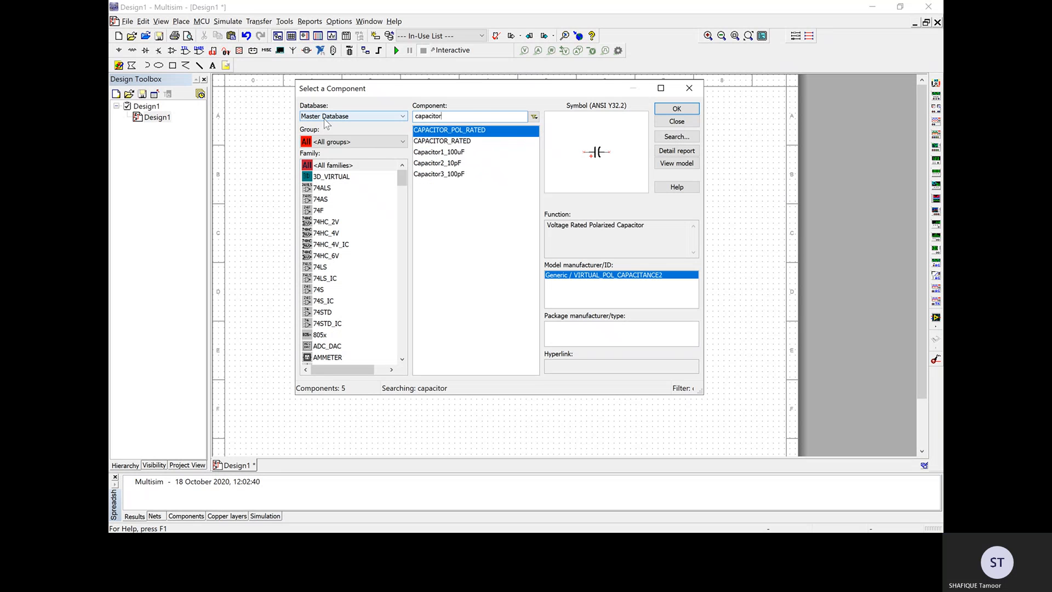
pyautogui.click(474, 142)
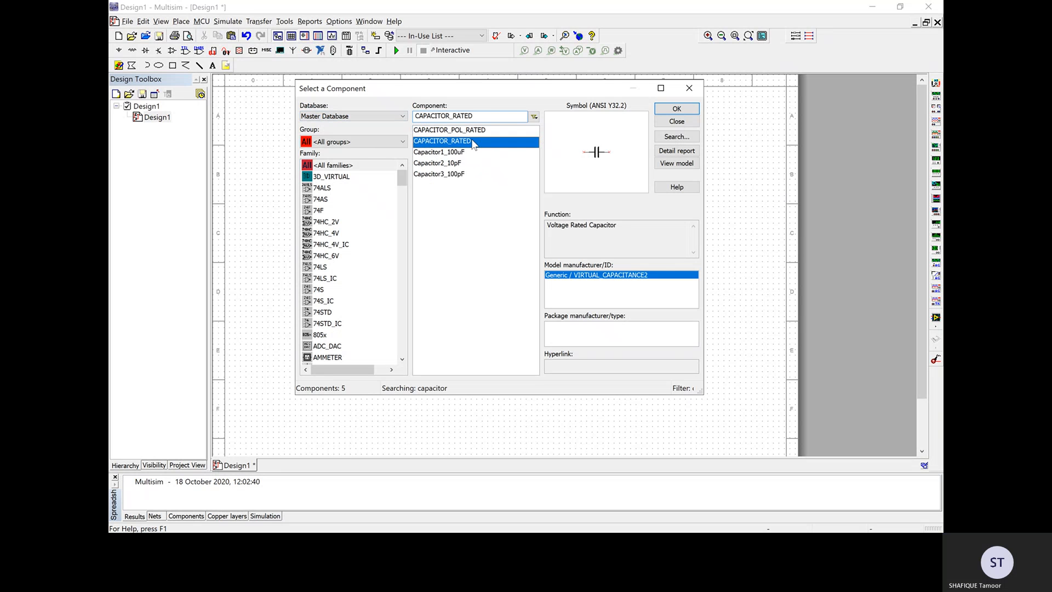
pyautogui.click(692, 109)
pyautogui.click(662, 201)
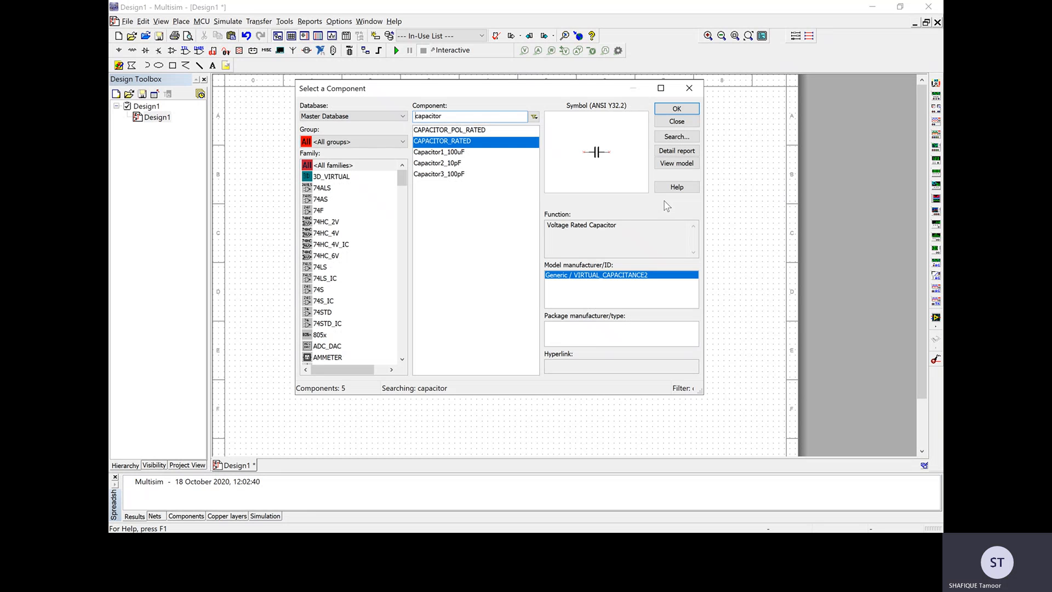
# Restrict the component list to the Basic group and look through its transformer, relay, resistor, capacitor and inductor families
pyautogui.click(350, 144)
pyautogui.click(339, 177)
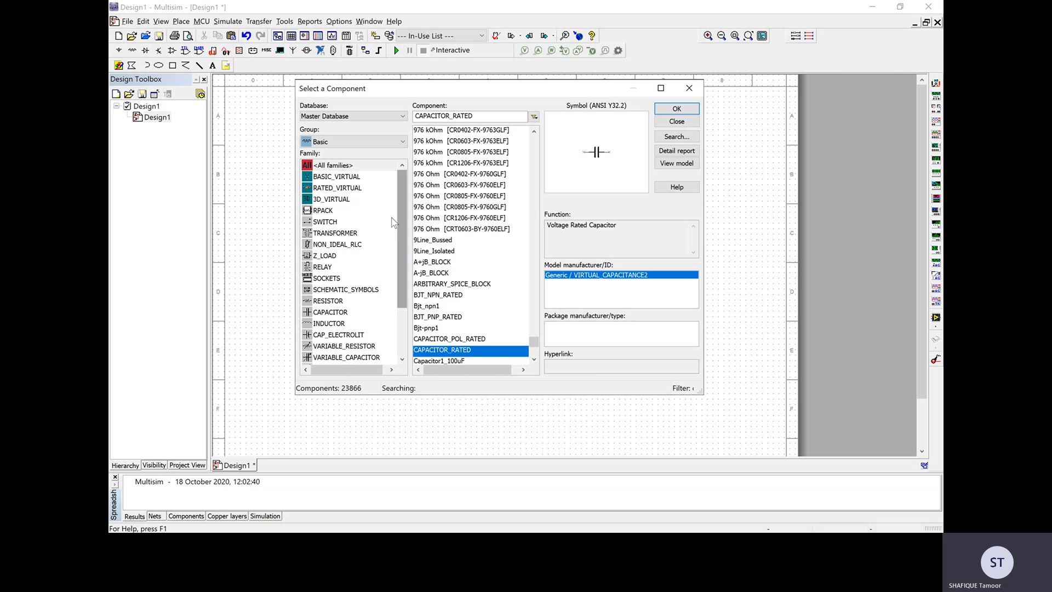
pyautogui.click(340, 233)
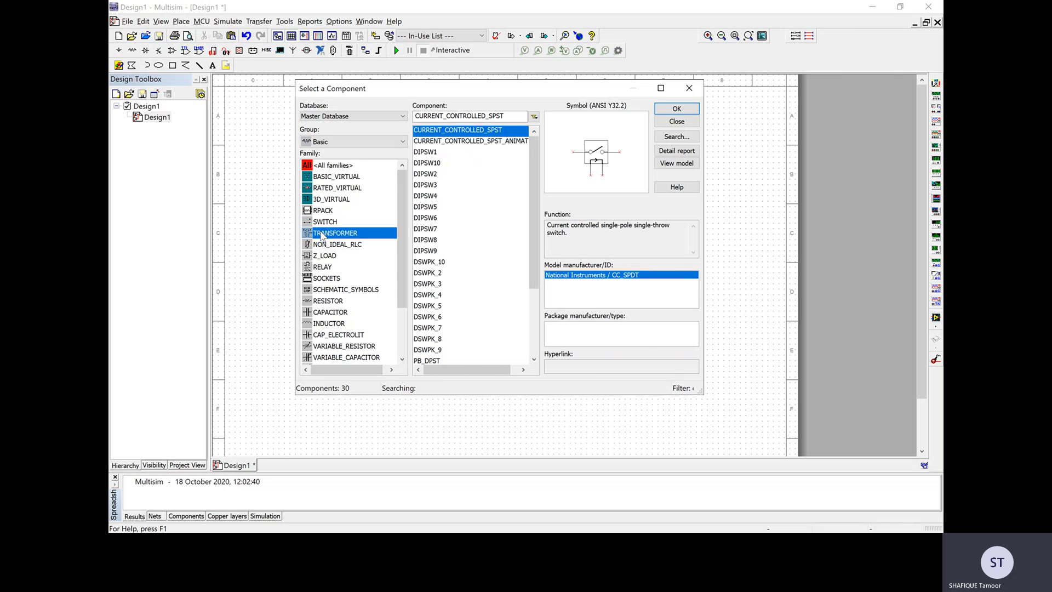
pyautogui.click(328, 266)
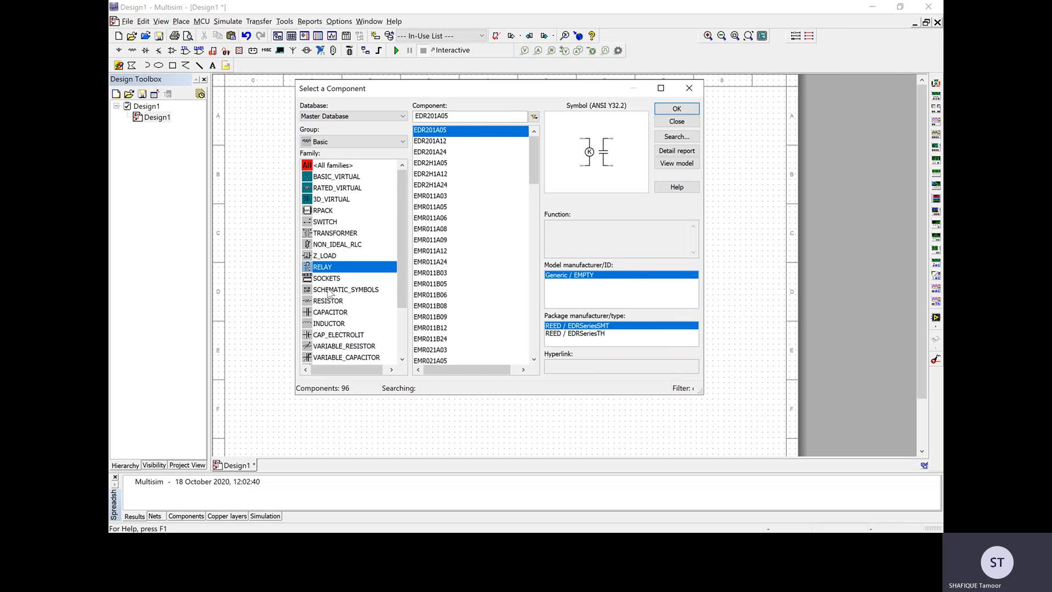
pyautogui.click(329, 301)
pyautogui.click(328, 312)
pyautogui.click(327, 325)
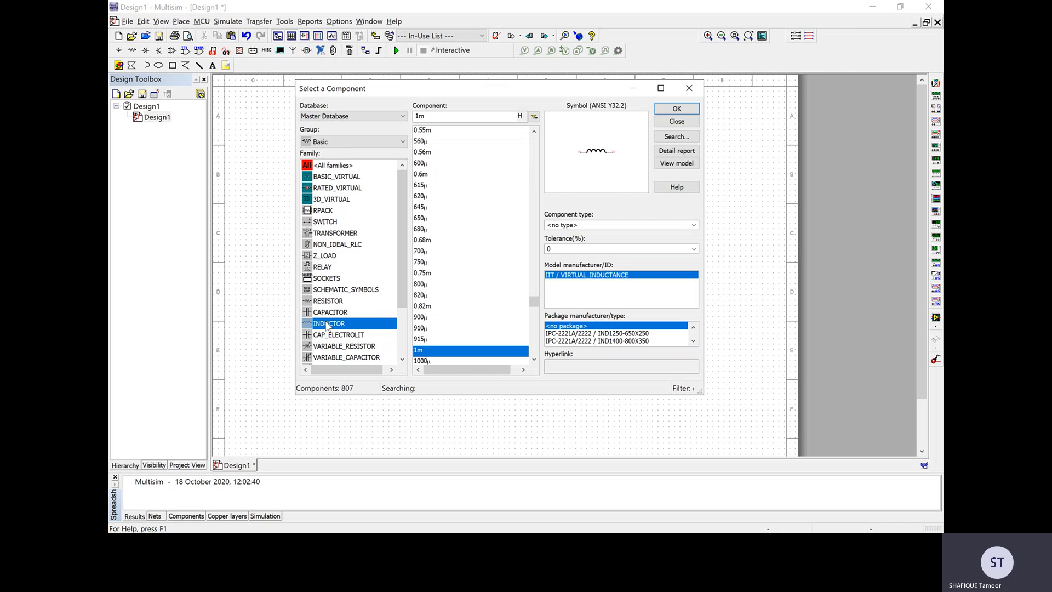
# Place a 2k resistor from the RESISTOR family below R1 and close the component selection dialog
pyautogui.click(328, 301)
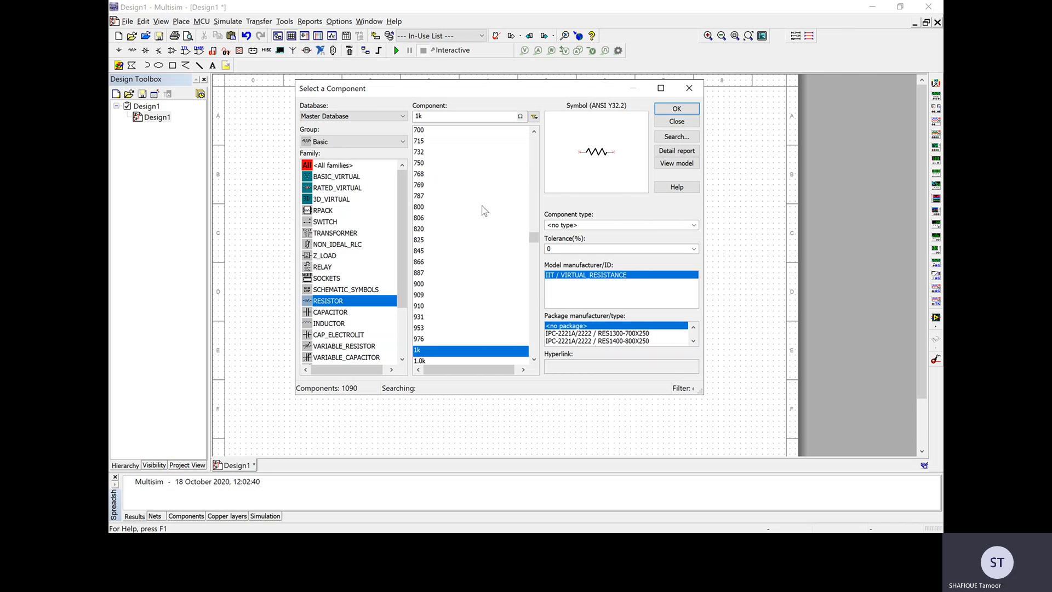
pyautogui.moveTo(533, 238)
pyautogui.mouseDown()
pyautogui.moveTo(535, 258)
pyautogui.moveTo(531, 249)
pyautogui.mouseUp()
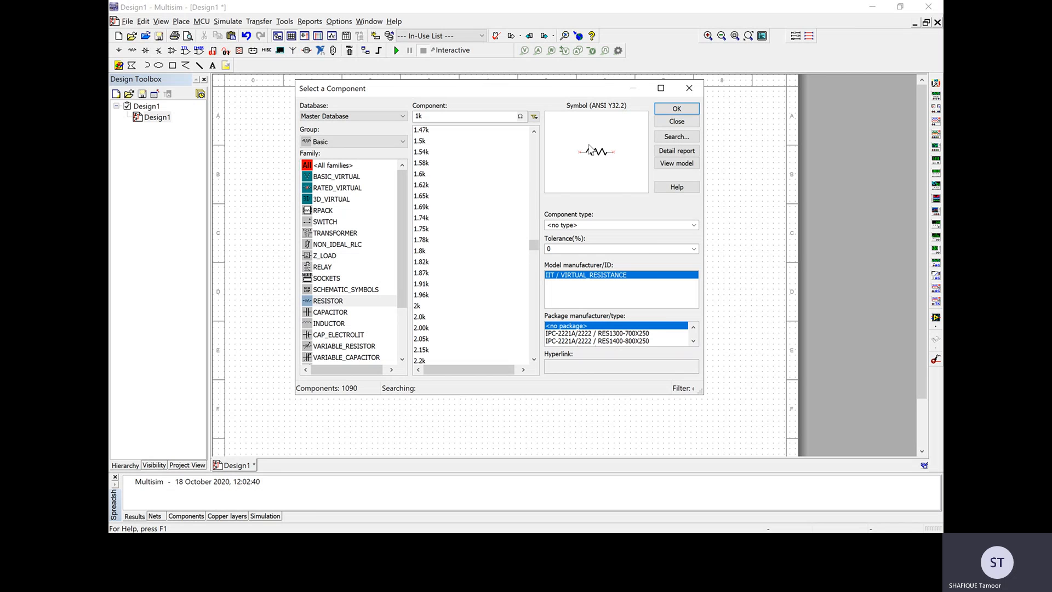
pyautogui.click(419, 306)
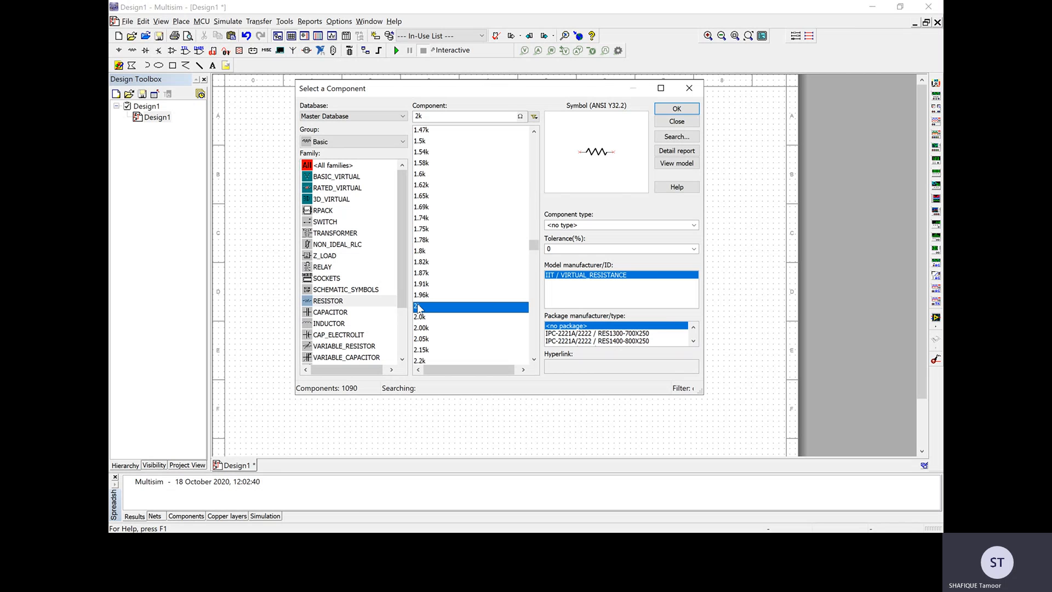
pyautogui.click(677, 109)
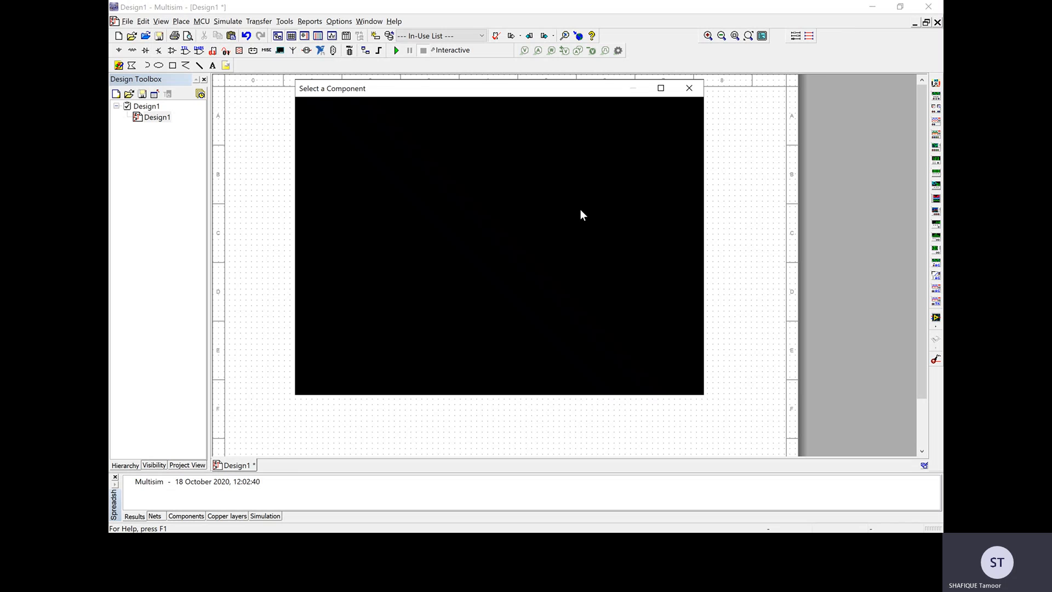
pyautogui.click(460, 291)
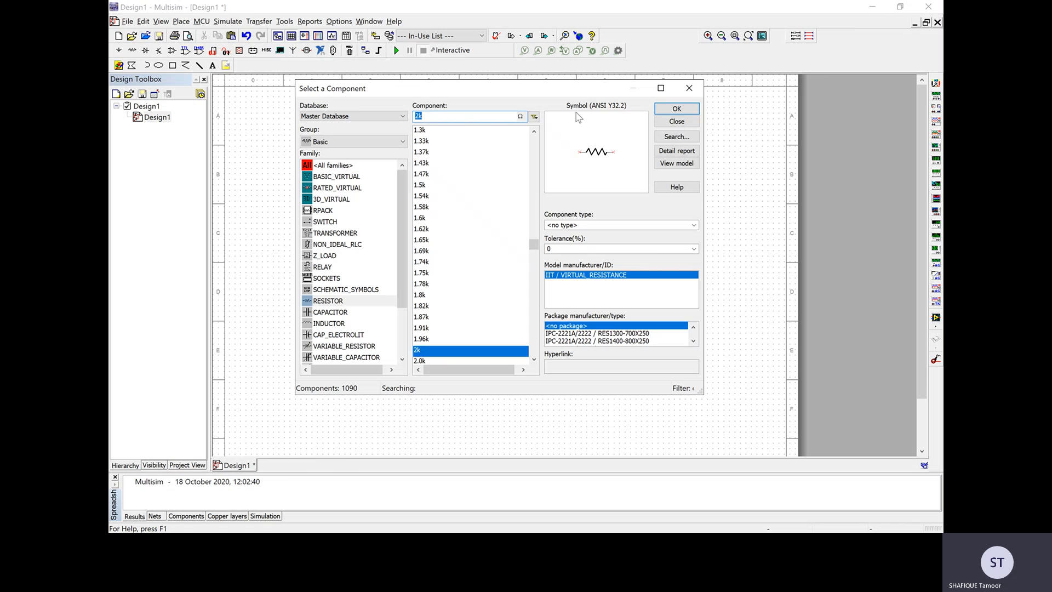
pyautogui.click(677, 121)
# Set the resistance of the lower resistor to 1k in its properties
pyautogui.click(478, 293)
pyautogui.doubleClick(477, 293)
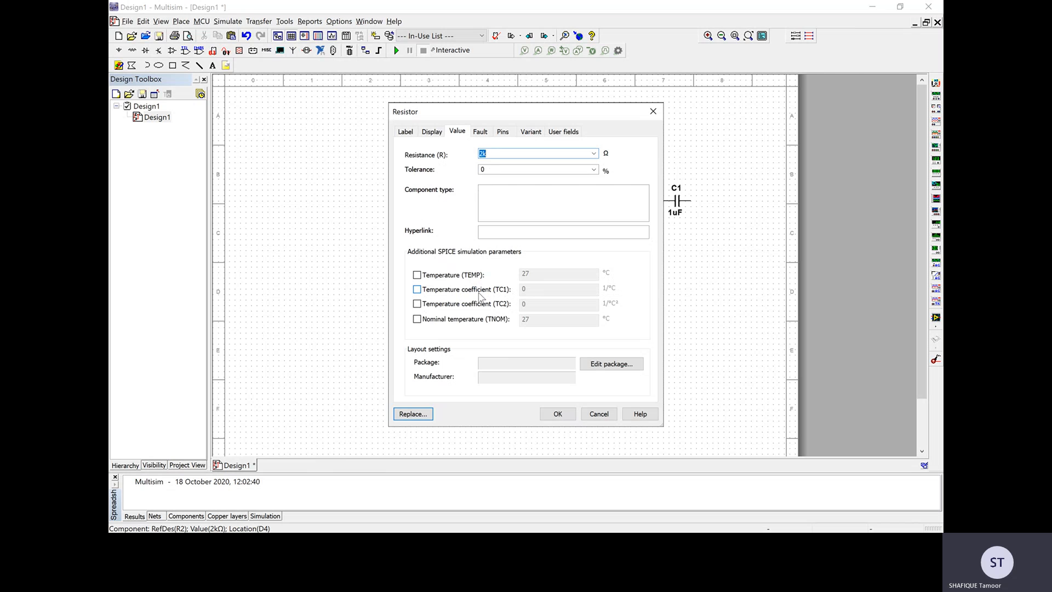
pyautogui.write('1k')
# Change the lower resistor's reference designator to Resistor2, check its display and value settings, and apply the properties
pyautogui.click(406, 132)
pyautogui.click(439, 164)
pyautogui.doubleClick(439, 163)
pyautogui.write('R1')
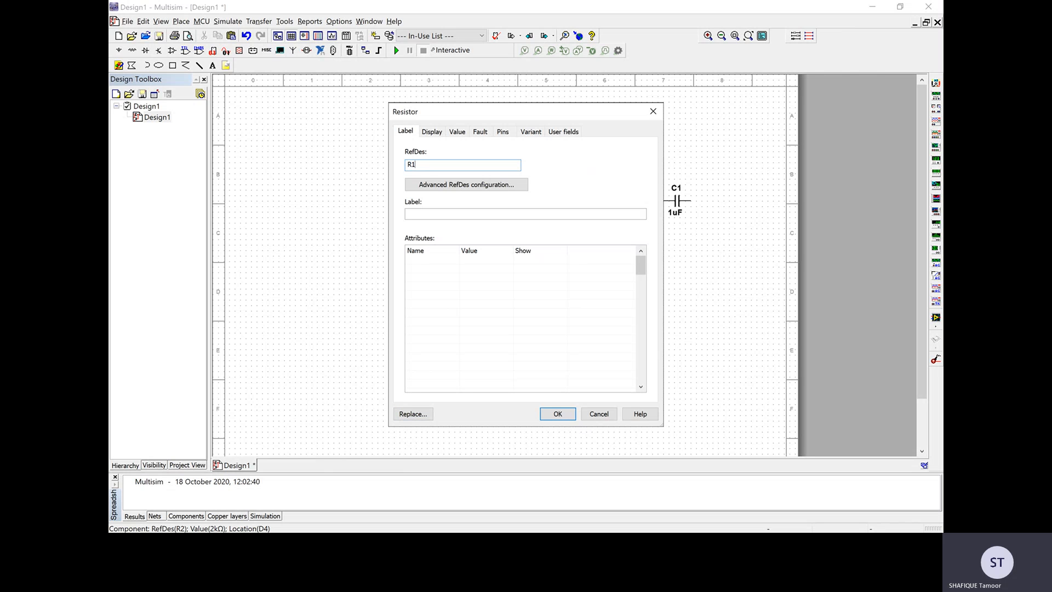
pyautogui.press('BackSpace')
pyautogui.write('3')
pyautogui.press('BackSpace')
pyautogui.write('esistor2')
pyautogui.click(431, 131)
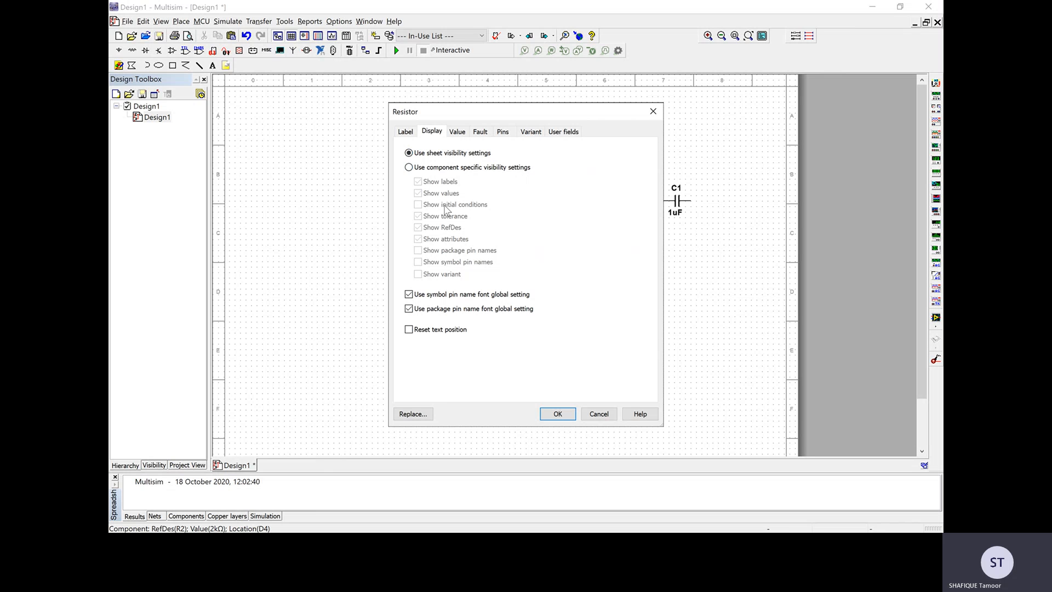
pyautogui.click(456, 133)
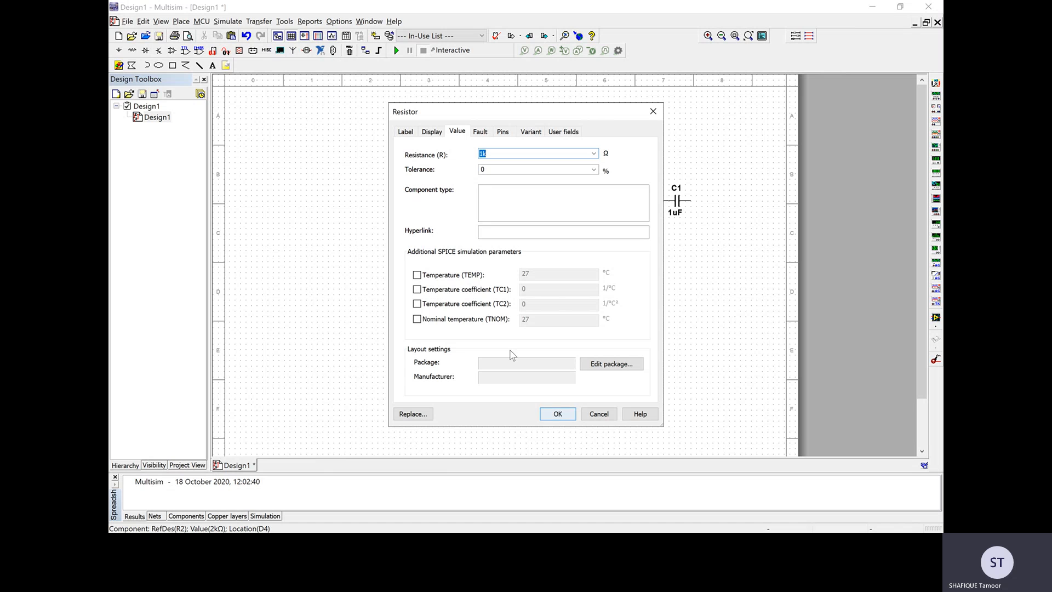
pyautogui.click(568, 419)
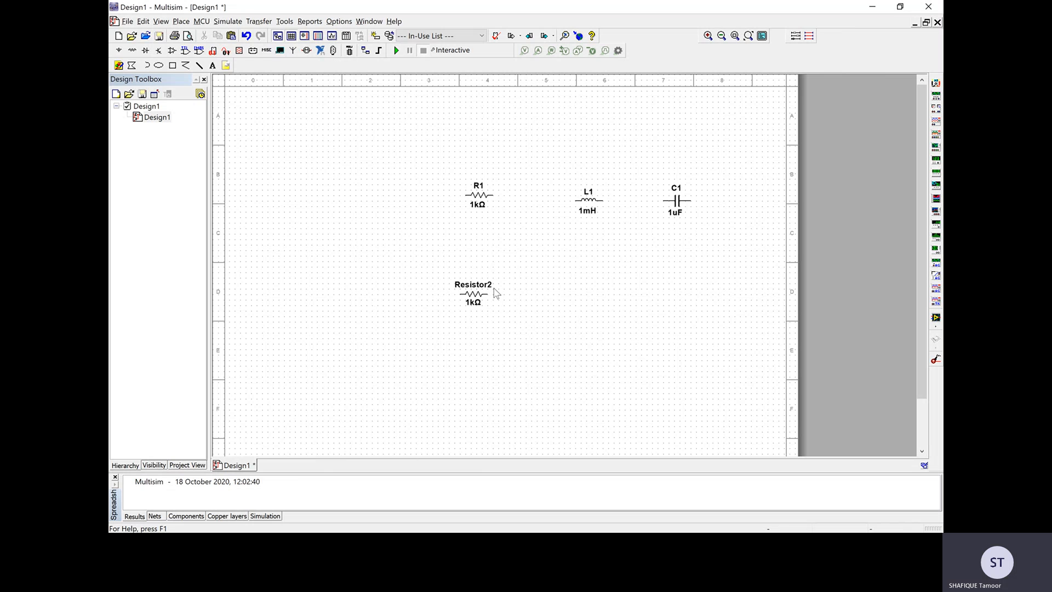
# Place a DC_POWER source from the Sources group's POWER_SOURCES family to the left of Resistor2 and close the component selection
pyautogui.rightClick(515, 144)
pyautogui.click(535, 145)
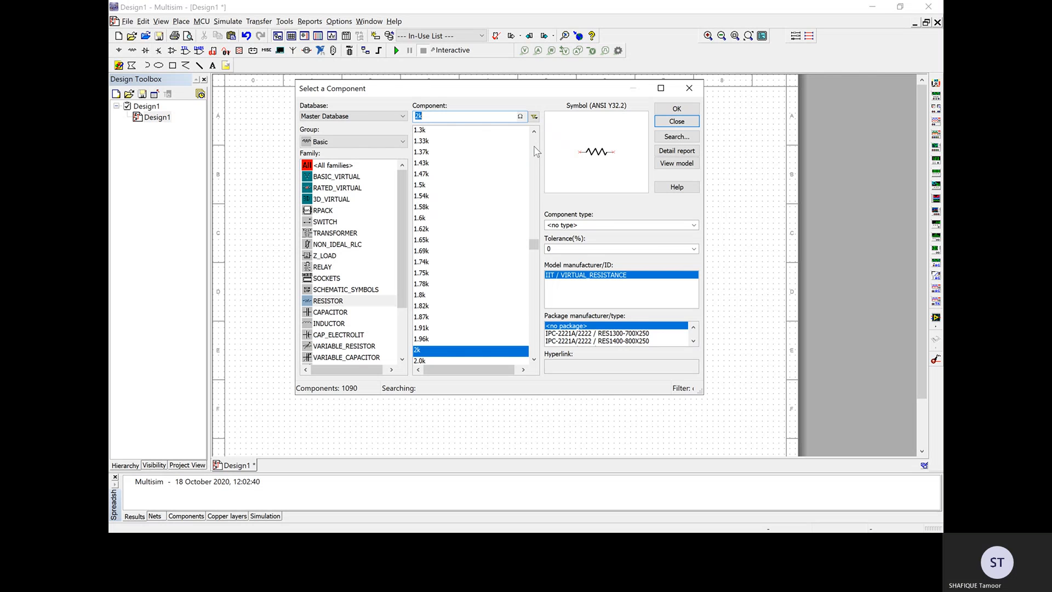
pyautogui.click(350, 145)
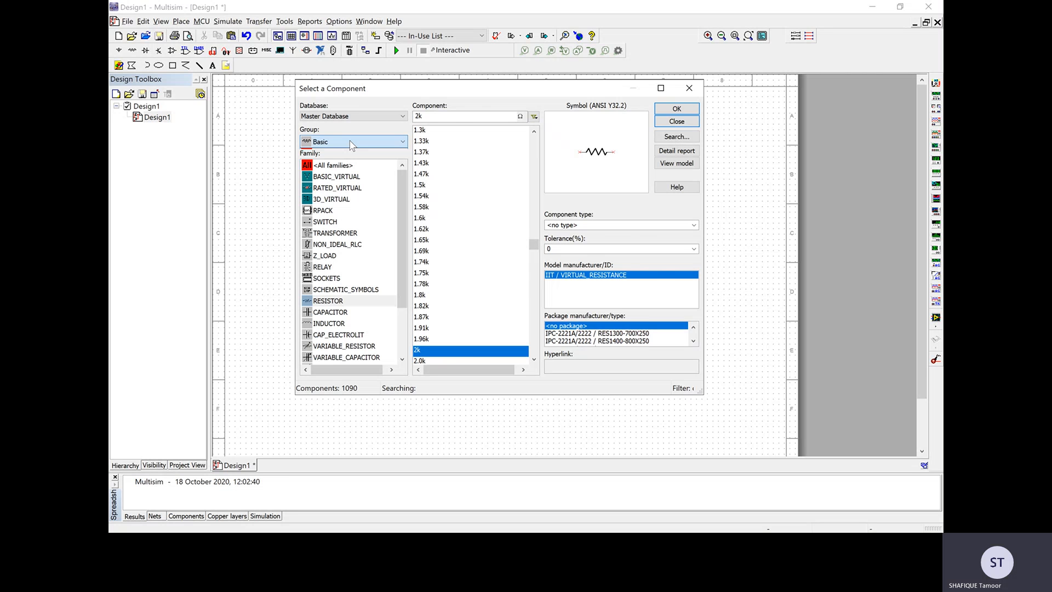
pyautogui.click(350, 163)
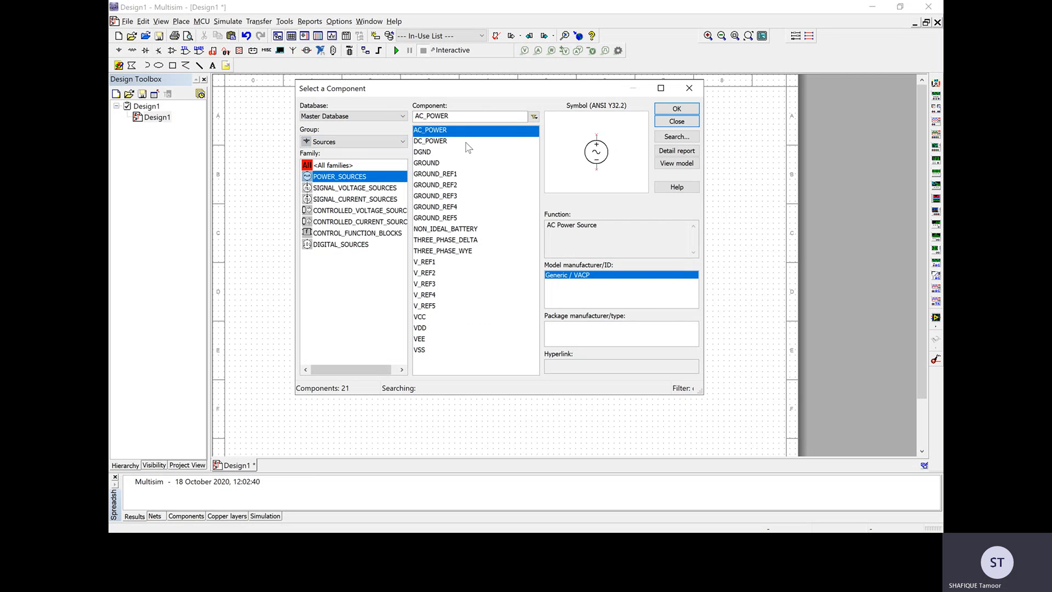
pyautogui.click(429, 142)
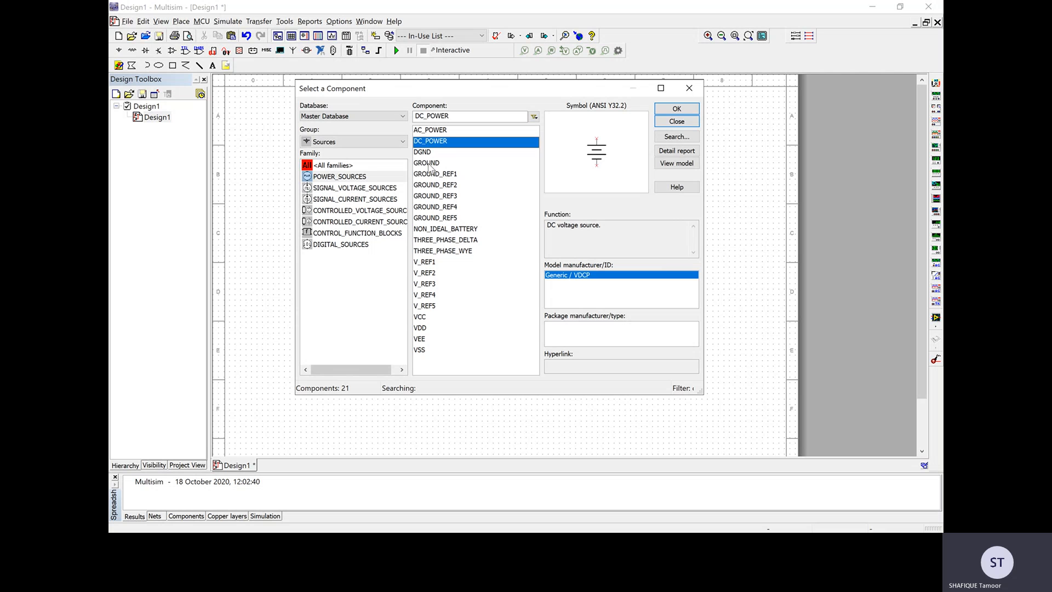
pyautogui.click(430, 164)
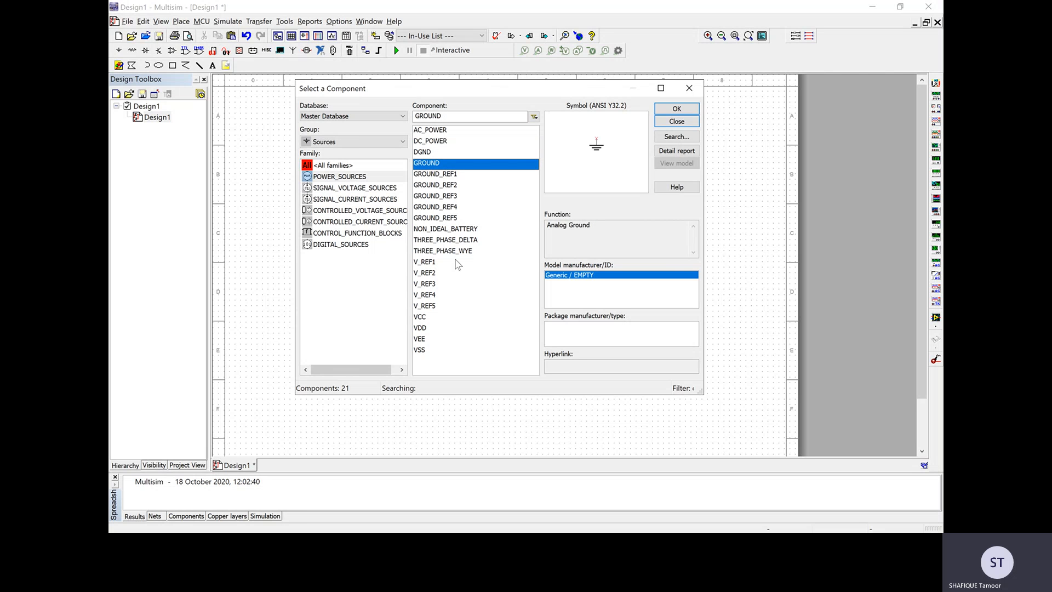
pyautogui.click(431, 140)
pyautogui.click(677, 108)
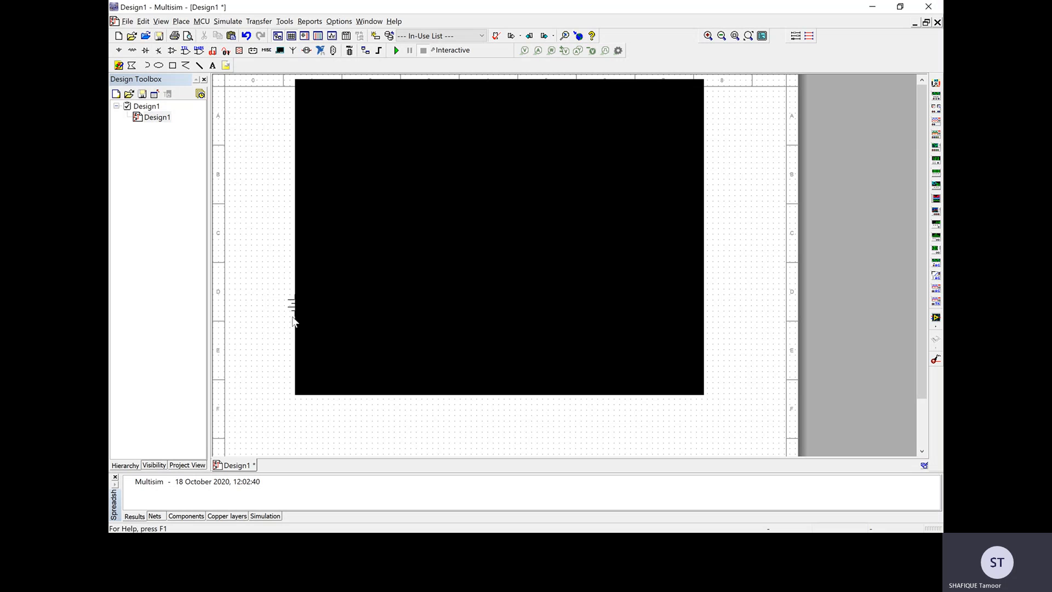
pyautogui.click(312, 317)
pyautogui.press('Escape')
# Set the voltage of the DC source to 20 V in its properties
pyautogui.click(317, 296)
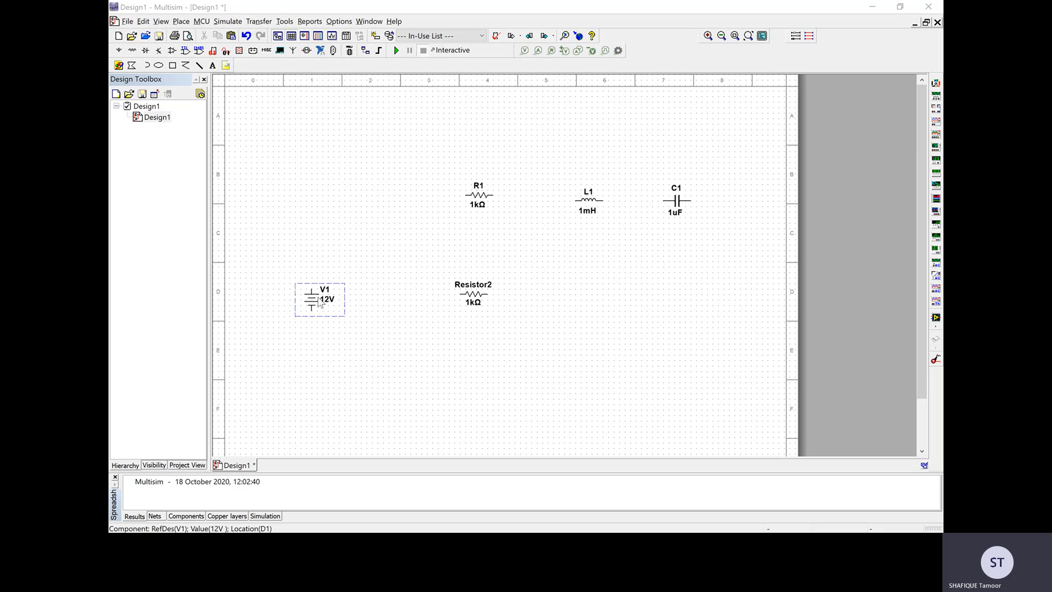
pyautogui.doubleClick(588, 146)
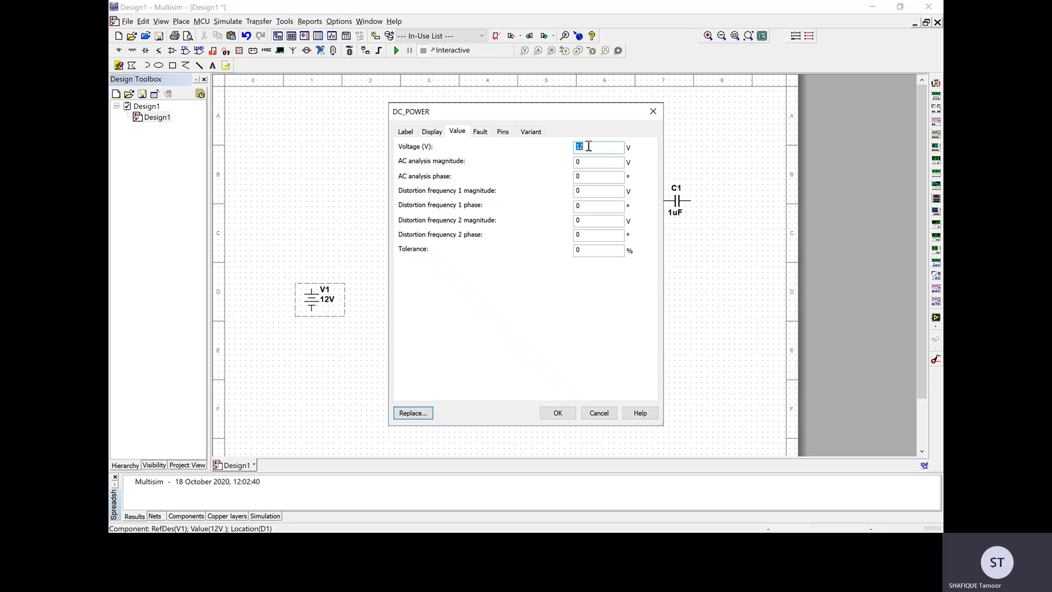
pyautogui.write('20')
# Try to change the DC source's reference designator to DC Battery and apply the properties
pyautogui.click(408, 133)
pyautogui.doubleClick(434, 165)
pyautogui.write('DC BAtter')
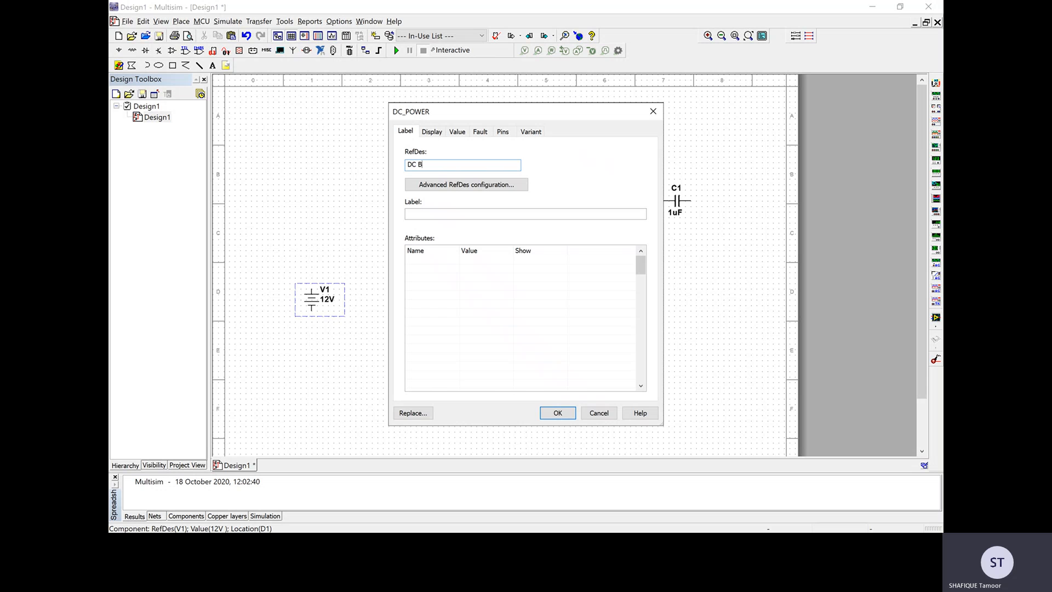
pyautogui.press('BackSpace')
pyautogui.press('BackSpace')
pyautogui.press('BackSpace')
pyautogui.write('ttery')
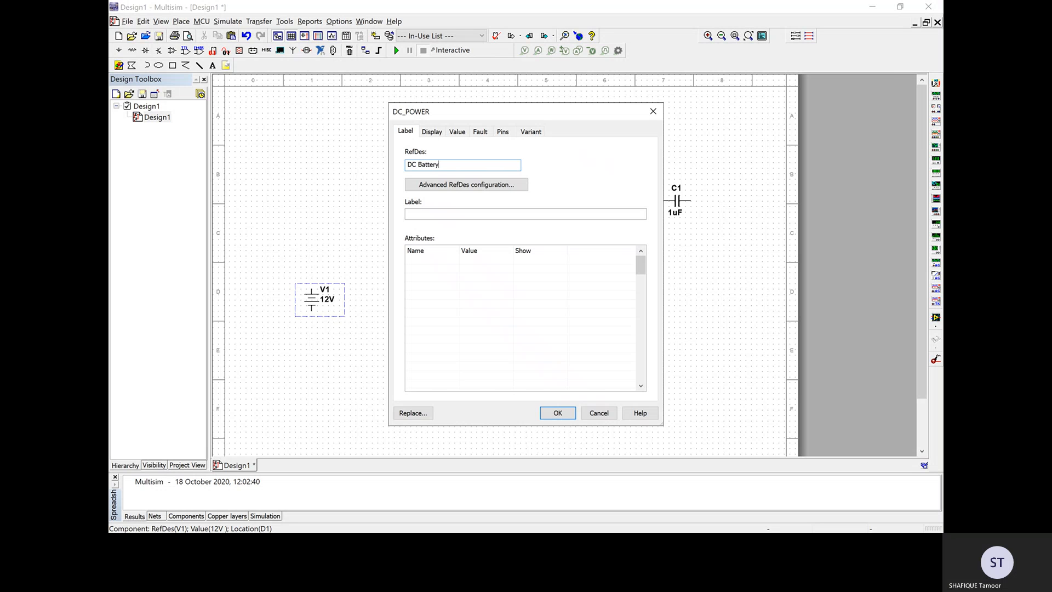
pyautogui.click(556, 414)
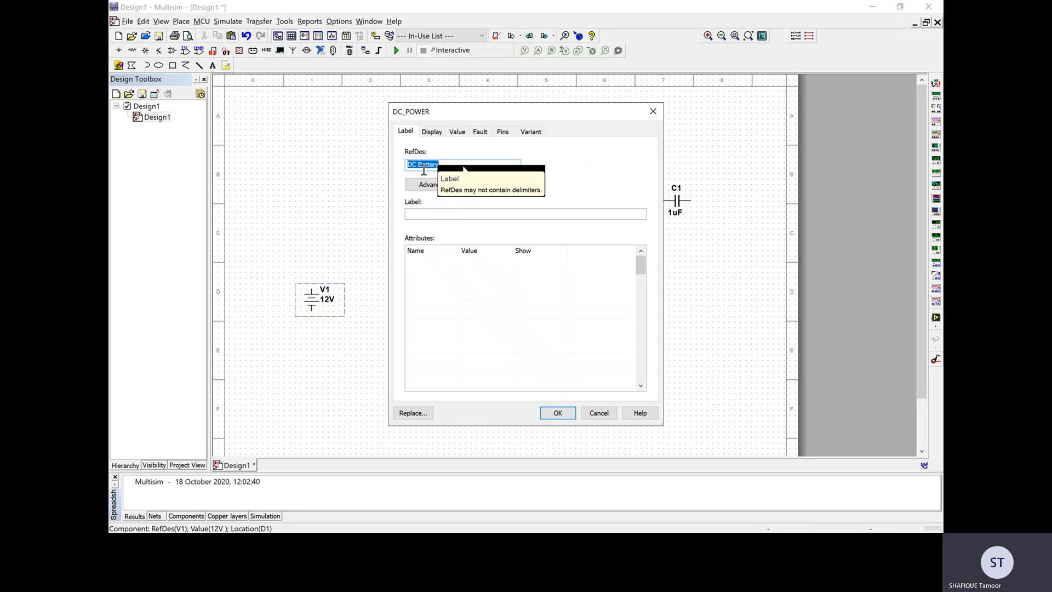
# Shorten the DC source's reference designator to DC and apply the properties
pyautogui.moveTo(441, 167); pyautogui.dragTo(408, 168)
pyautogui.press('BackSpace')
pyautogui.write('DC')
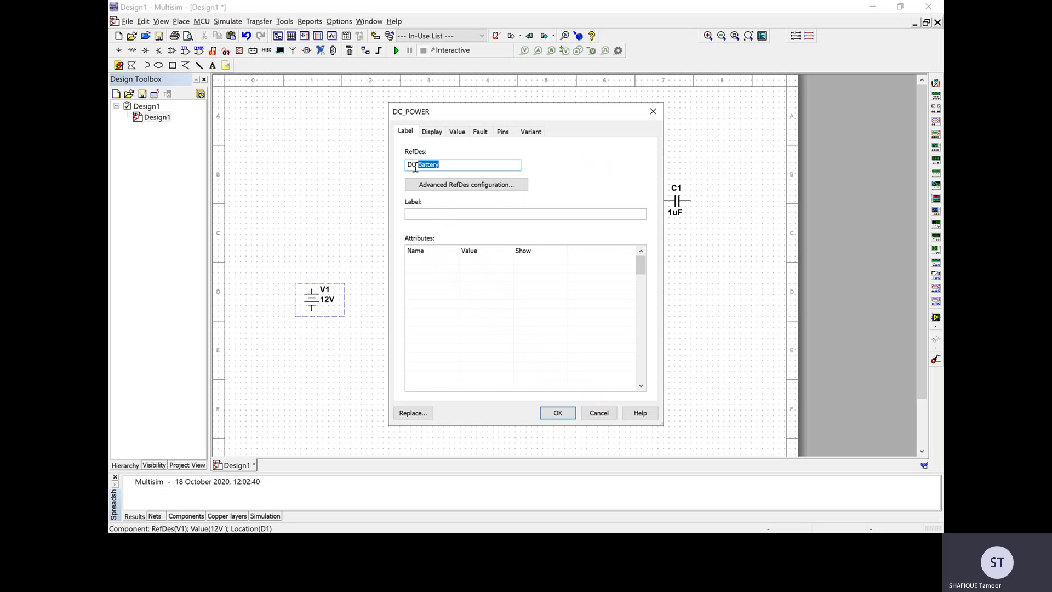
pyautogui.press('BackSpace')
pyautogui.click(558, 413)
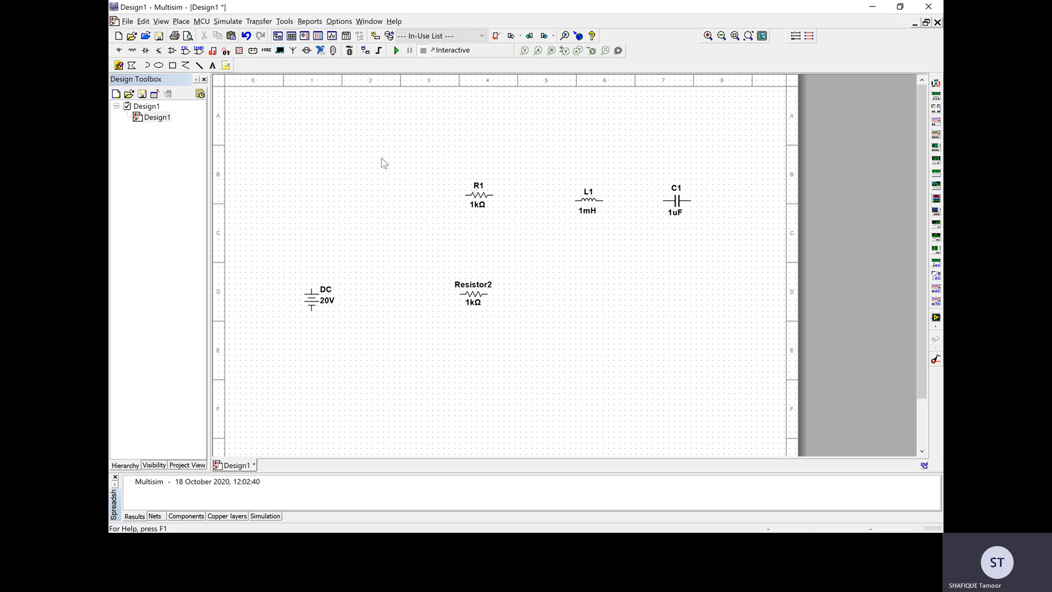
# Reopen the component selection and look through the Transistors and TTL groups and the list of other component groups
pyautogui.rightClick(359, 126)
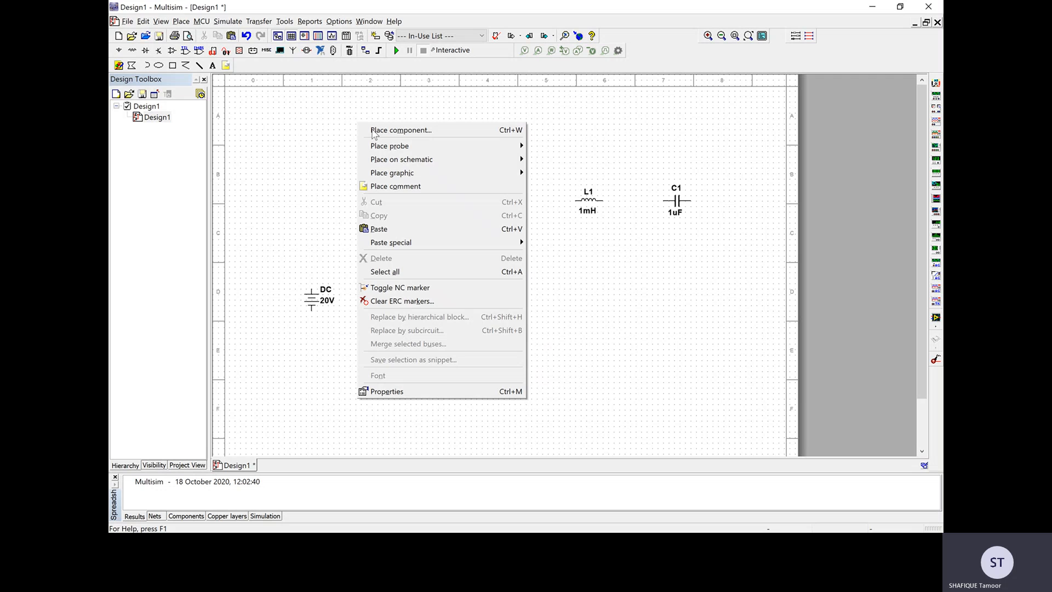
pyautogui.click(368, 132)
pyautogui.click(372, 145)
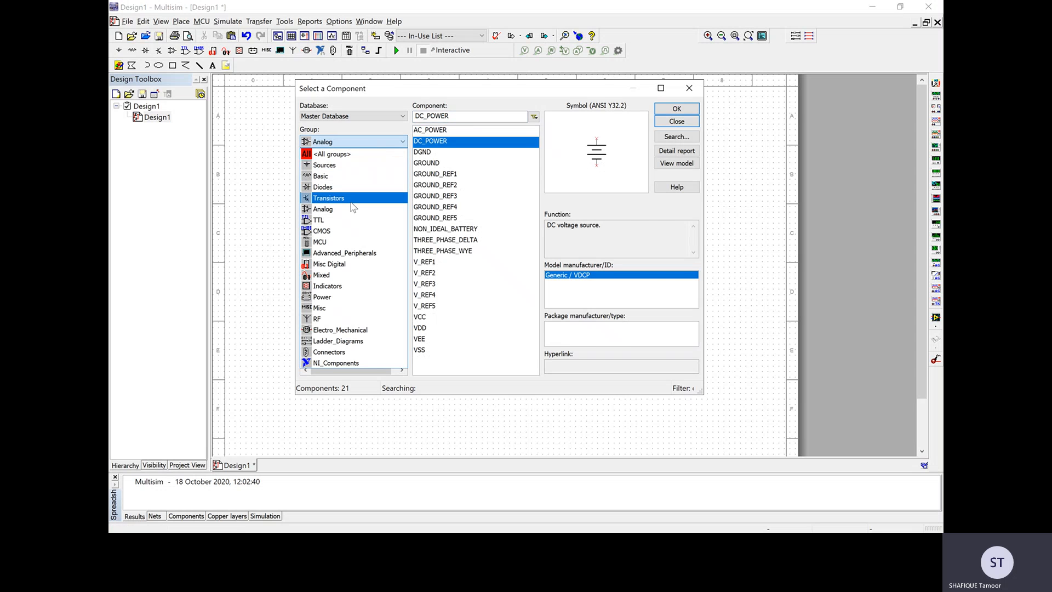
pyautogui.click(350, 199)
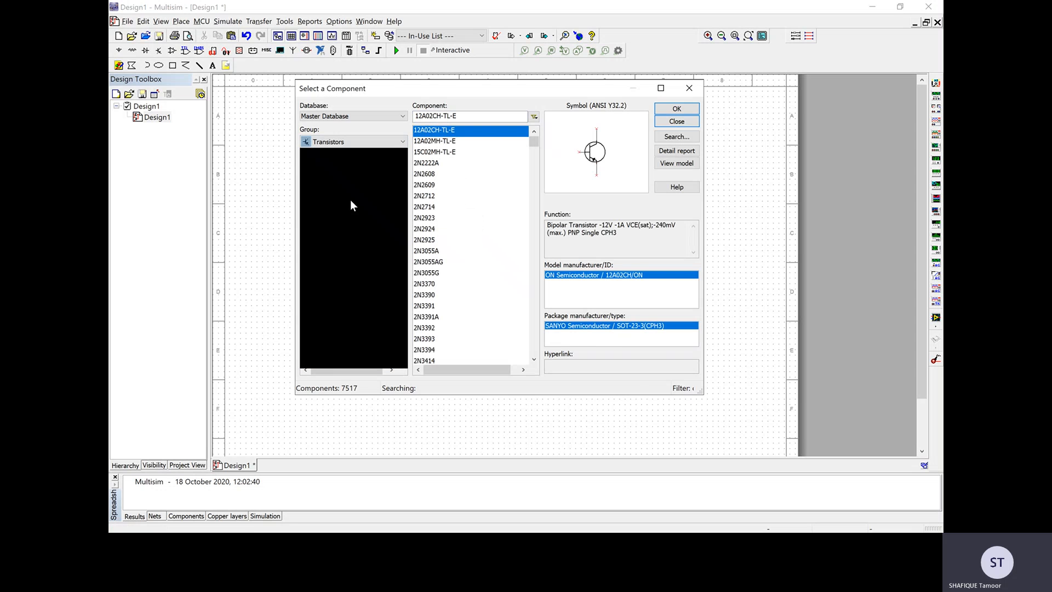
pyautogui.click(369, 145)
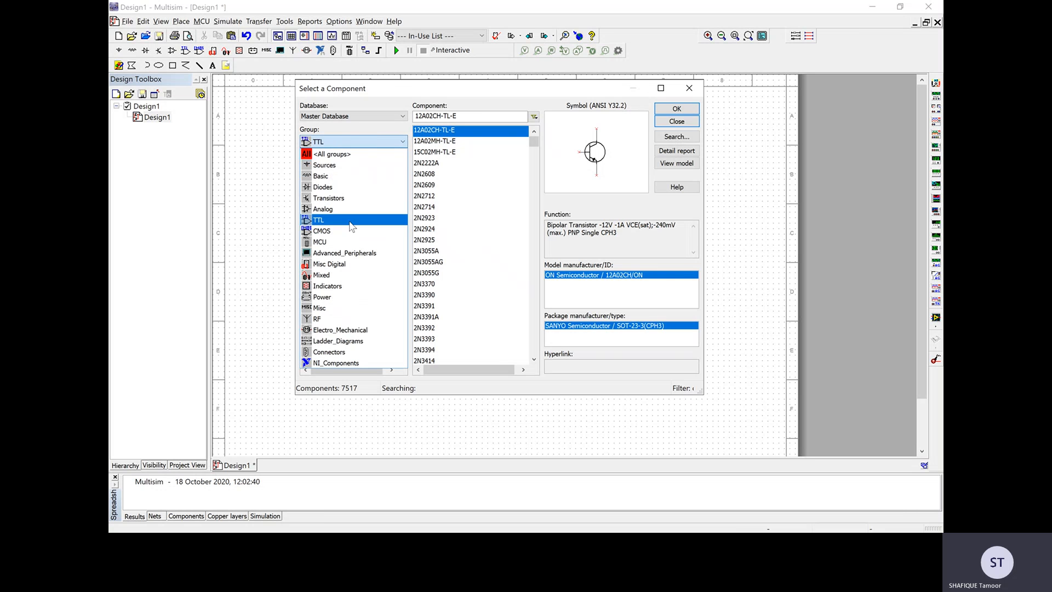
pyautogui.click(349, 222)
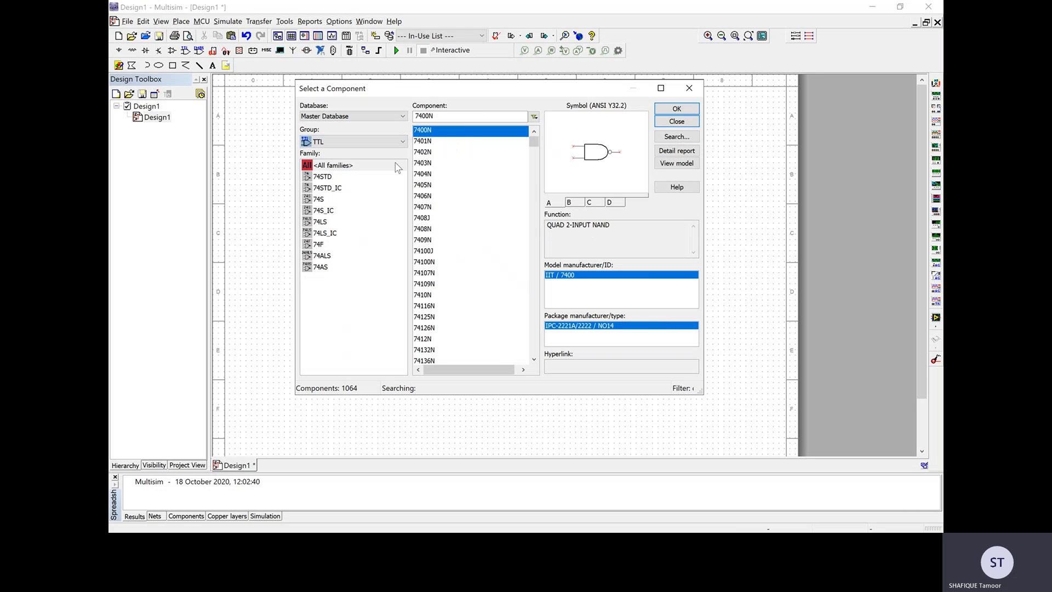
pyautogui.click(363, 143)
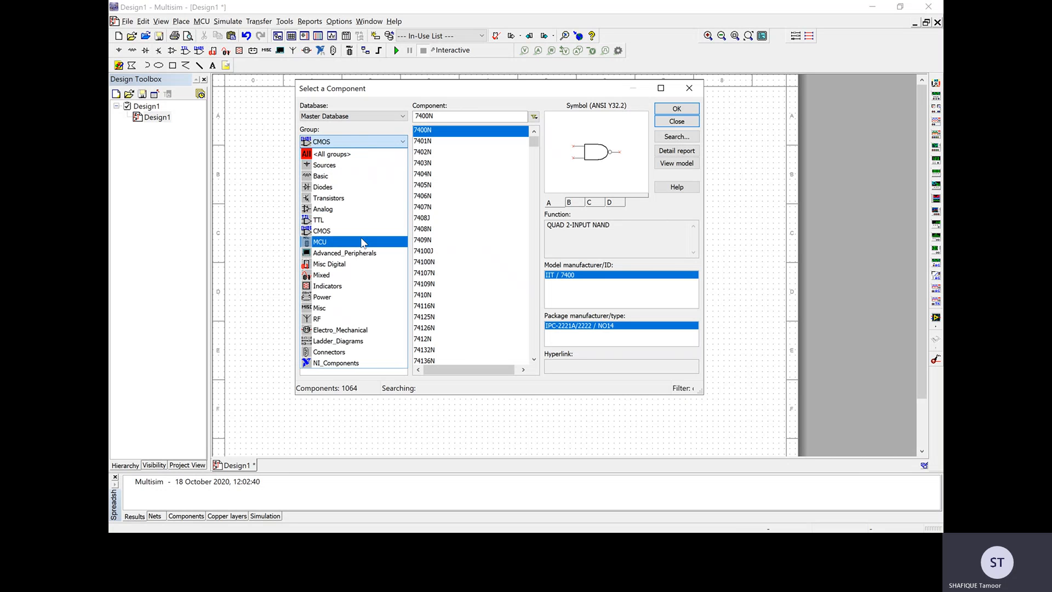
pyautogui.click(350, 142)
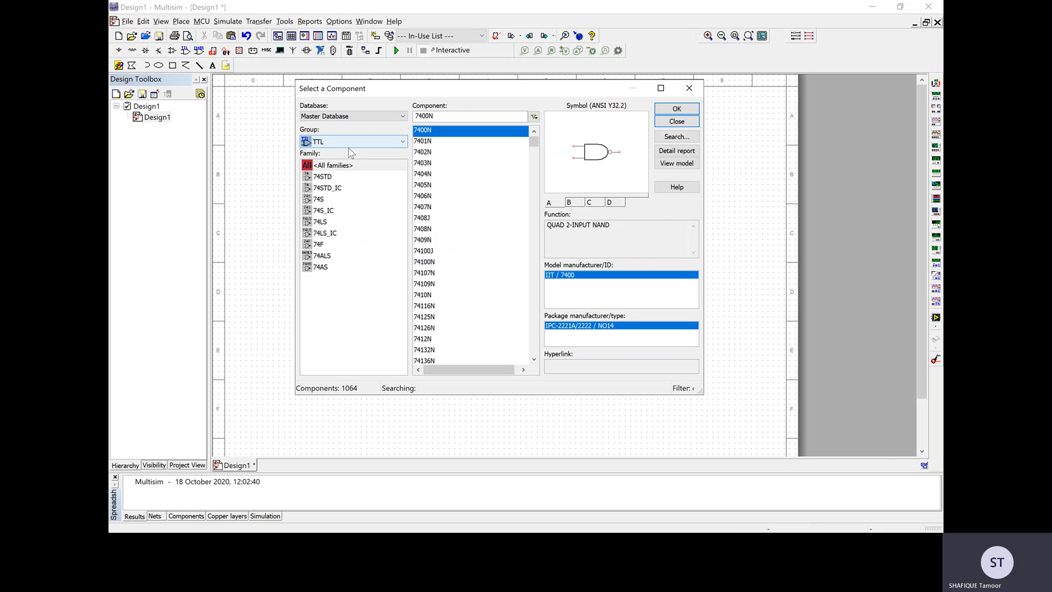
# Place AMMETER_V, found by searching all component groups for ammeter, to the left of R1 and move it up above R1's row
pyautogui.click(344, 143)
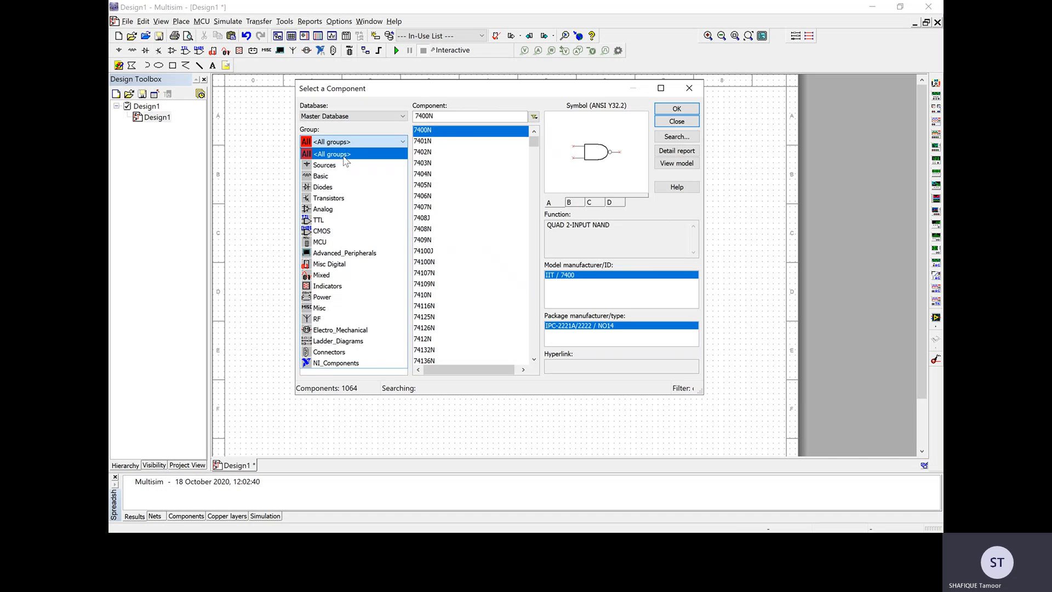
pyautogui.click(344, 157)
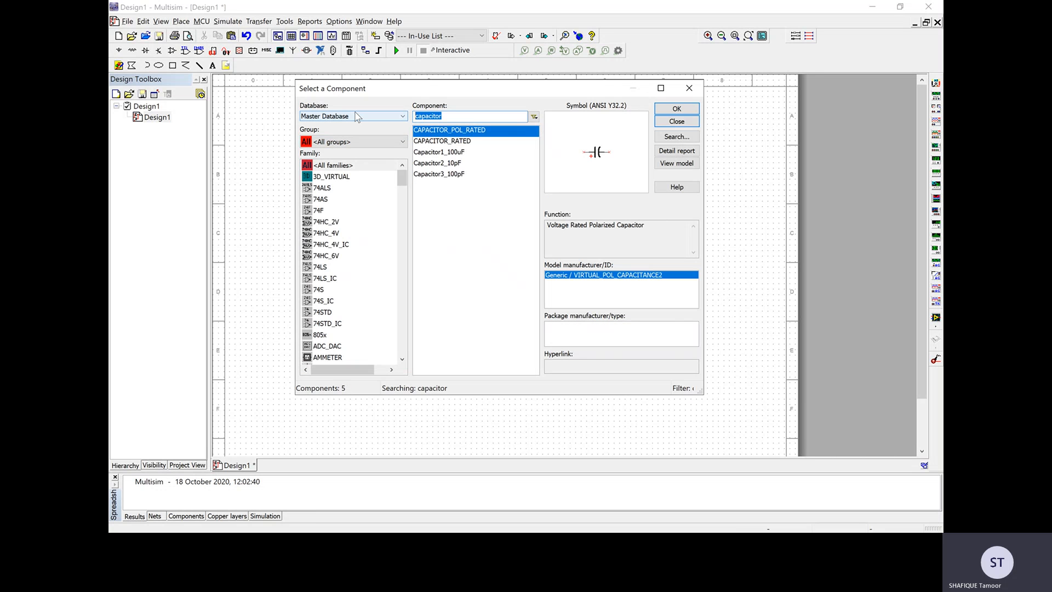
pyautogui.write('ammeter')
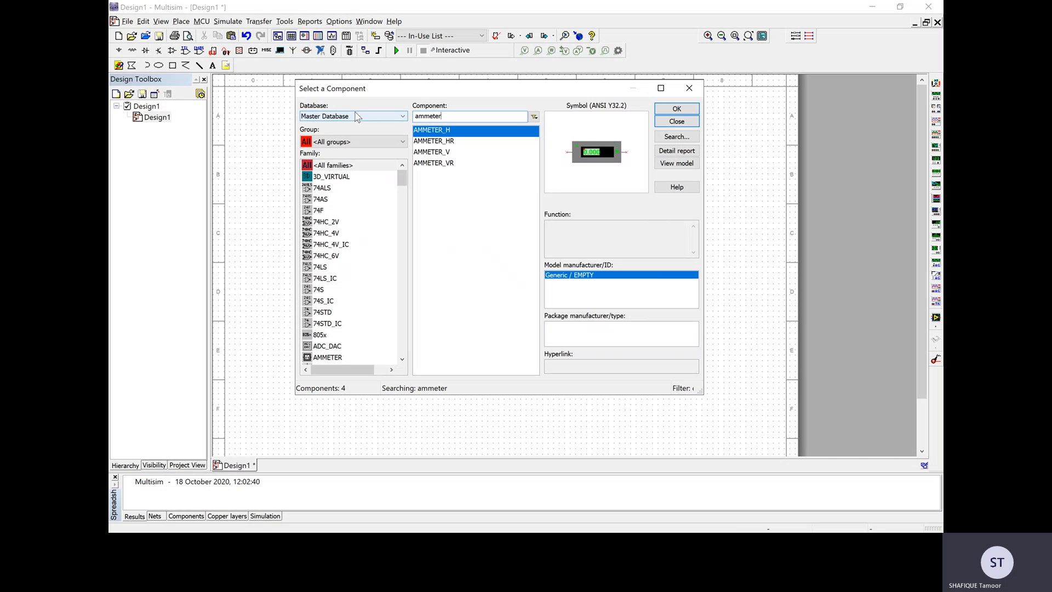
pyautogui.click(433, 152)
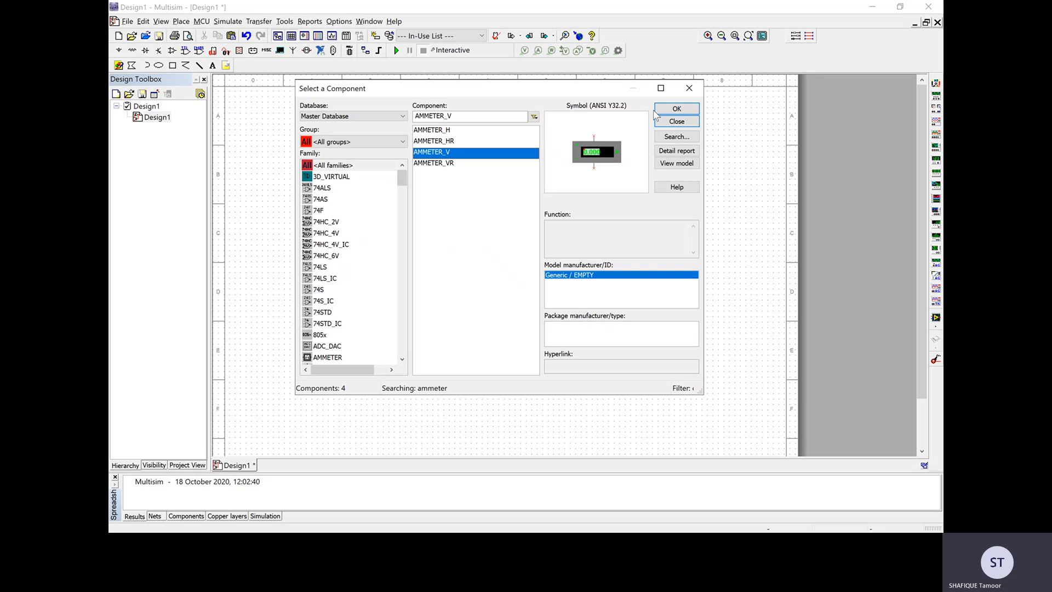
pyautogui.click(659, 112)
pyautogui.click(374, 217)
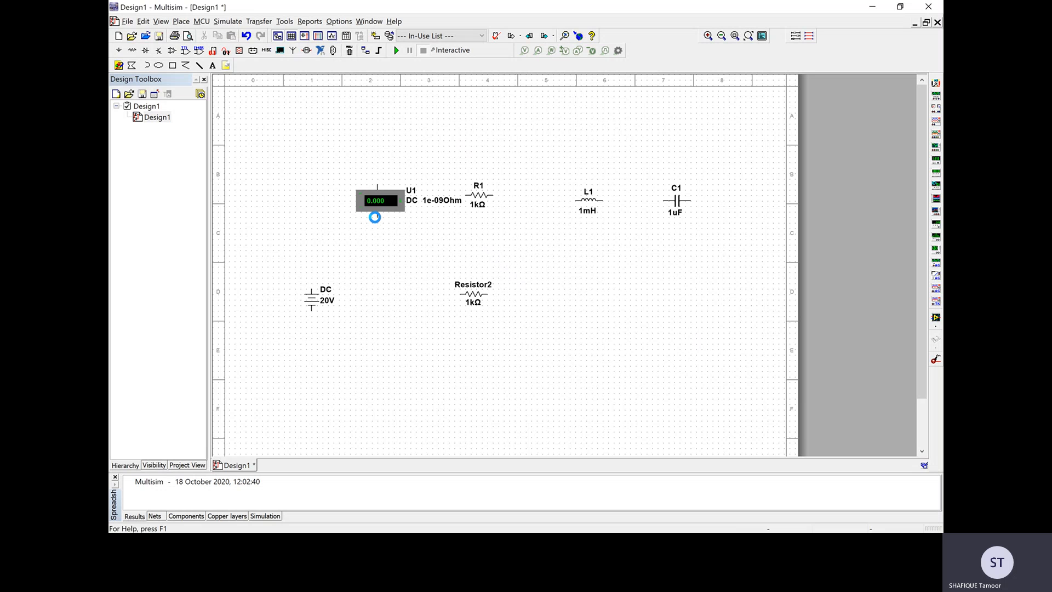
pyautogui.click(675, 121)
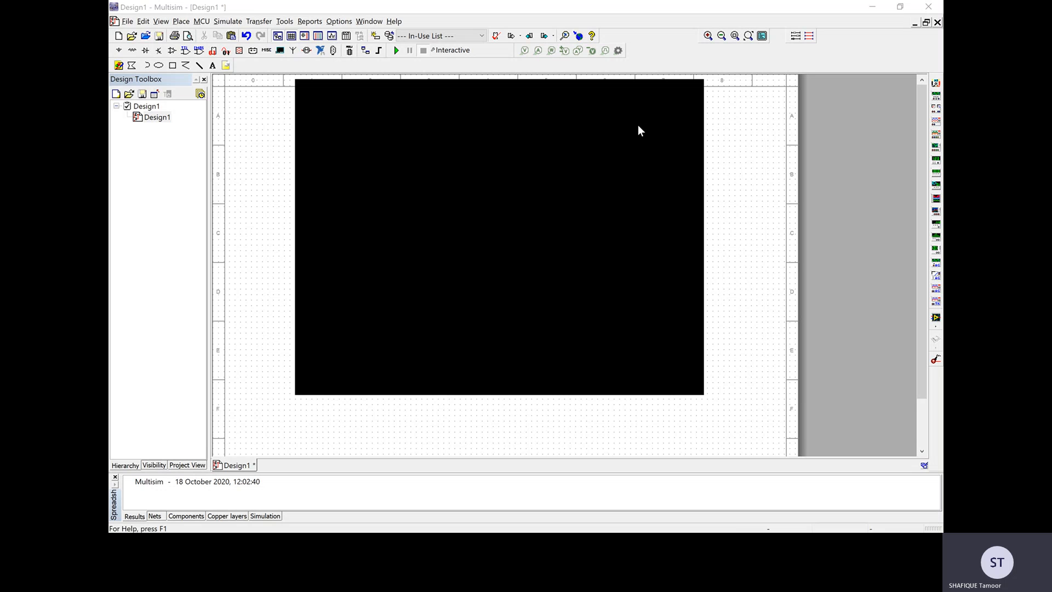
pyautogui.click(397, 191)
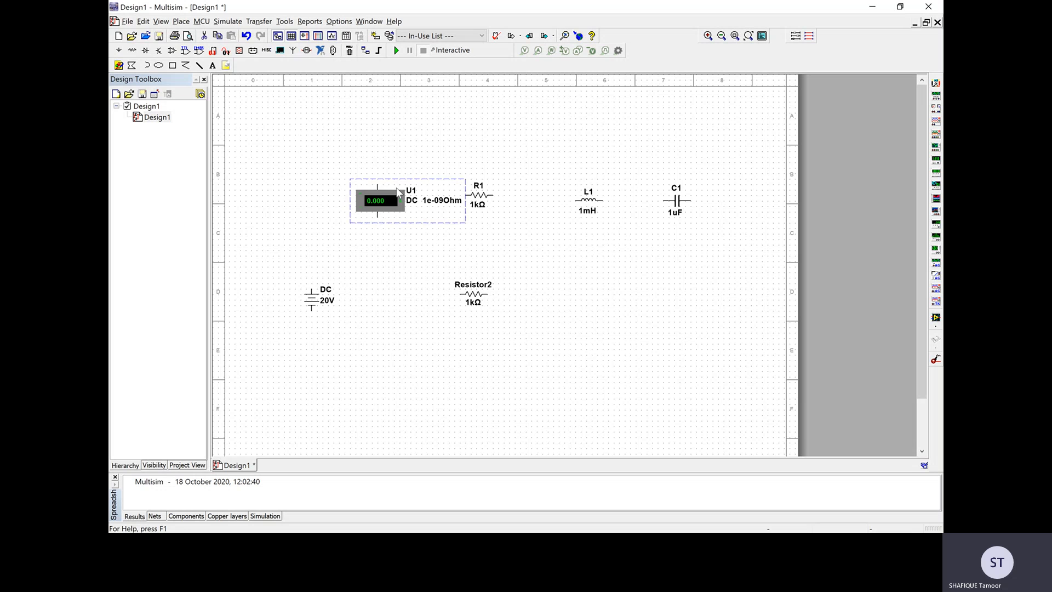
pyautogui.moveTo(398, 190); pyautogui.dragTo(397, 131)
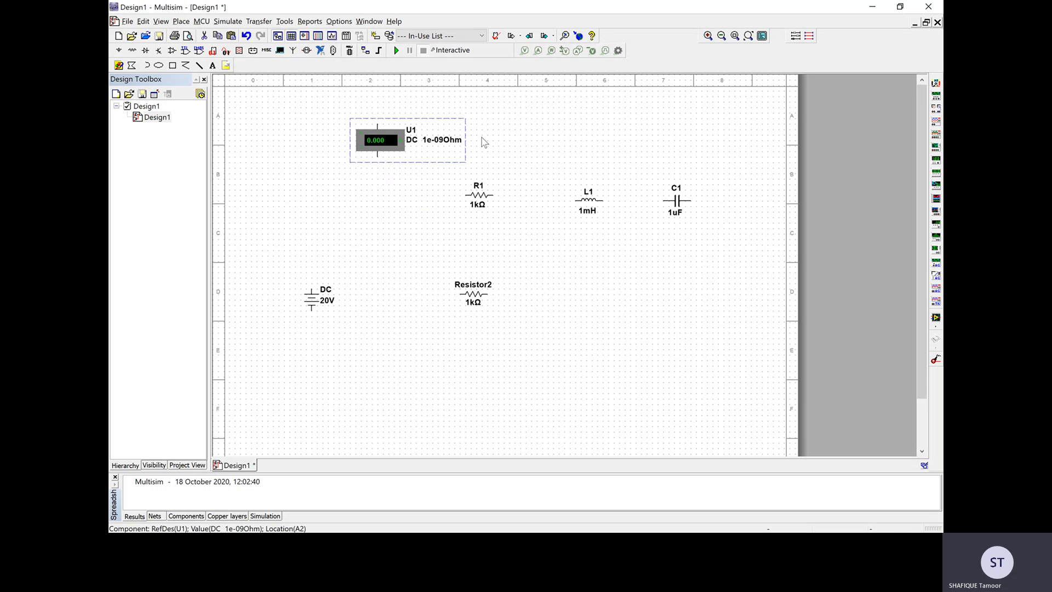